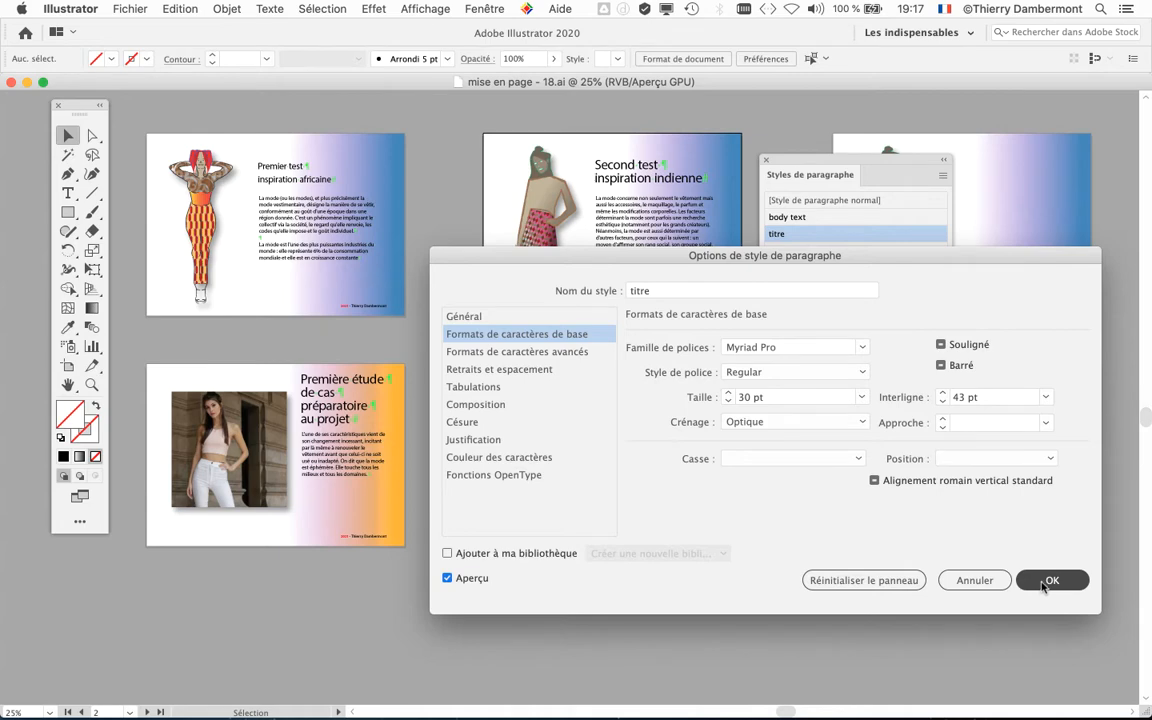
Step: Confirm the titre style options and apply the titre style to the heading "Second test inspiration indienne", clearing its overrides
left_click(1050, 580)
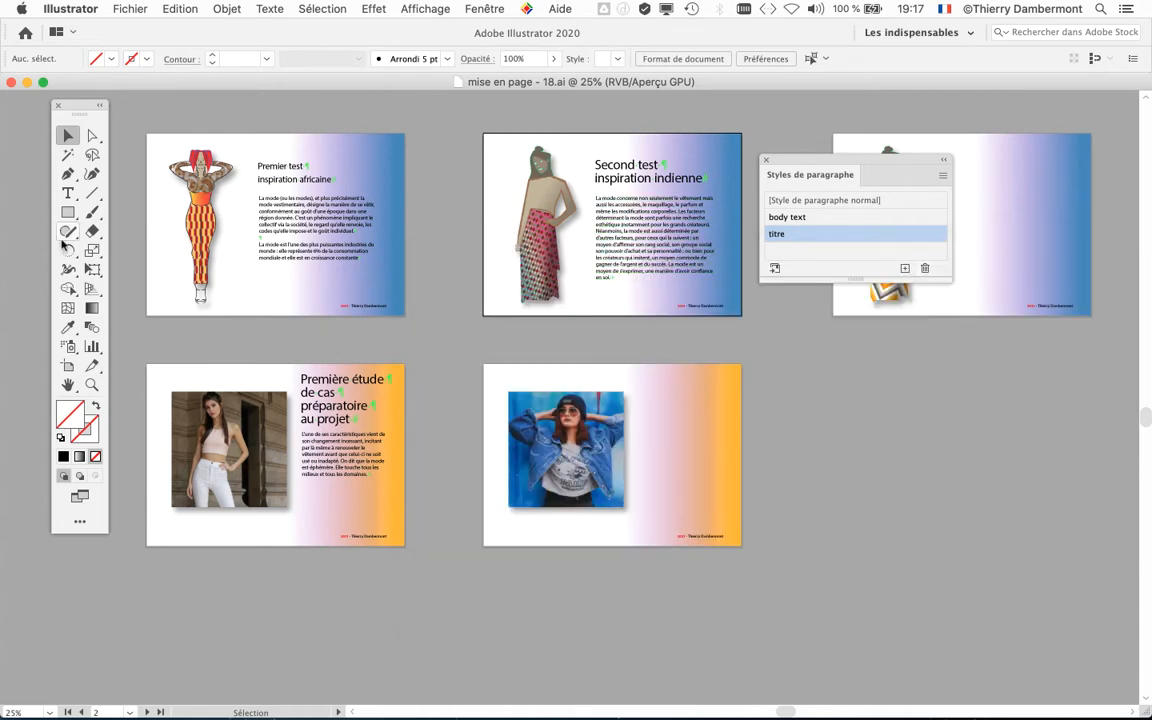
key("super+plus")
key("super+plus")
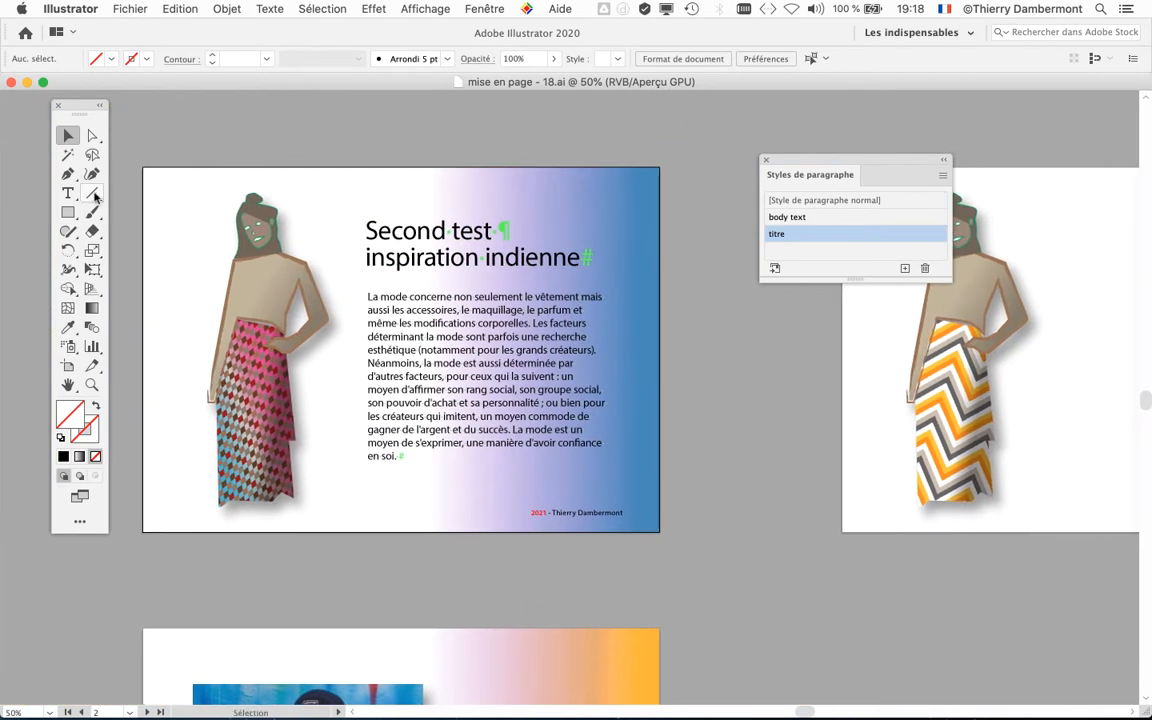
left_click(67, 192)
left_click_drag(367, 230, 580, 258)
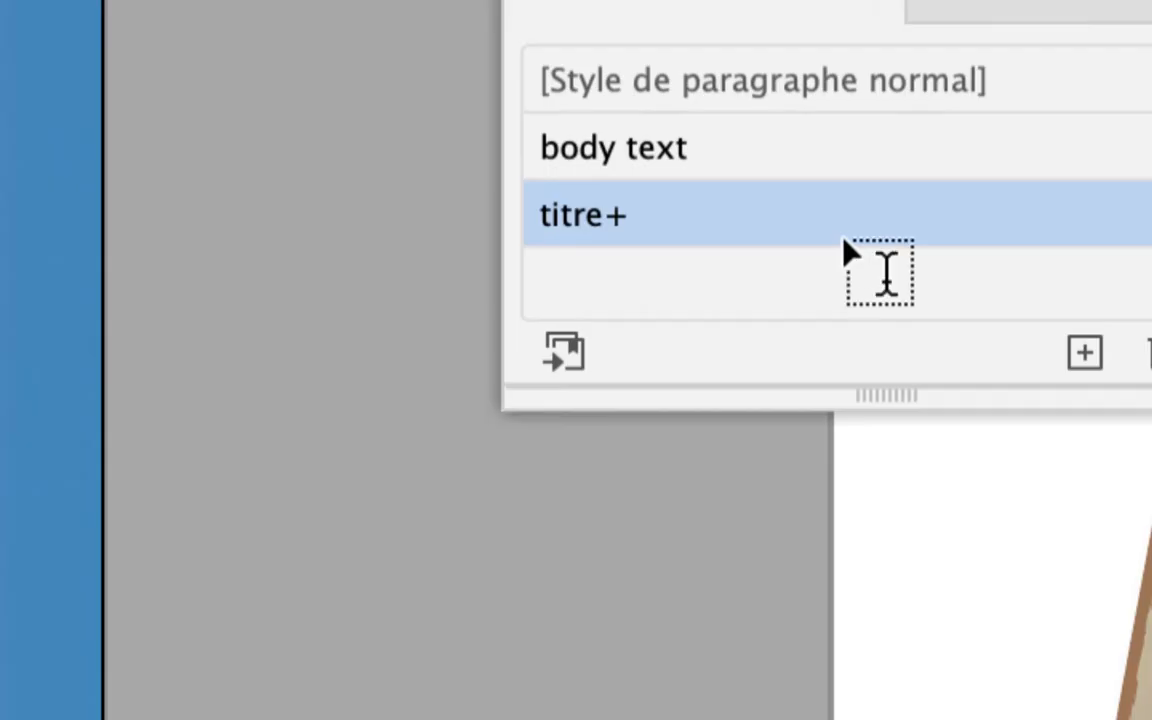
left_click(836, 236, "alt")
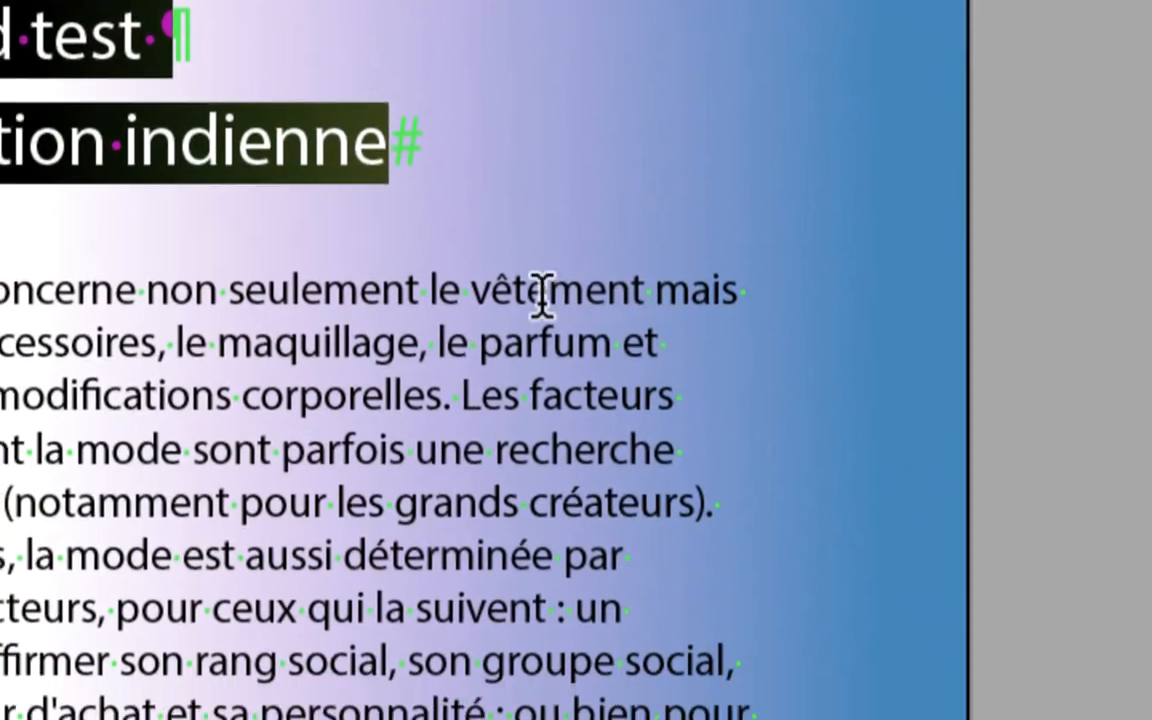
Step: Apply the titre paragraph style without overrides to the heading "Première étude de cas préparatoire au projet", and deselect the text
left_click_drag(425, 343, 510, 343)
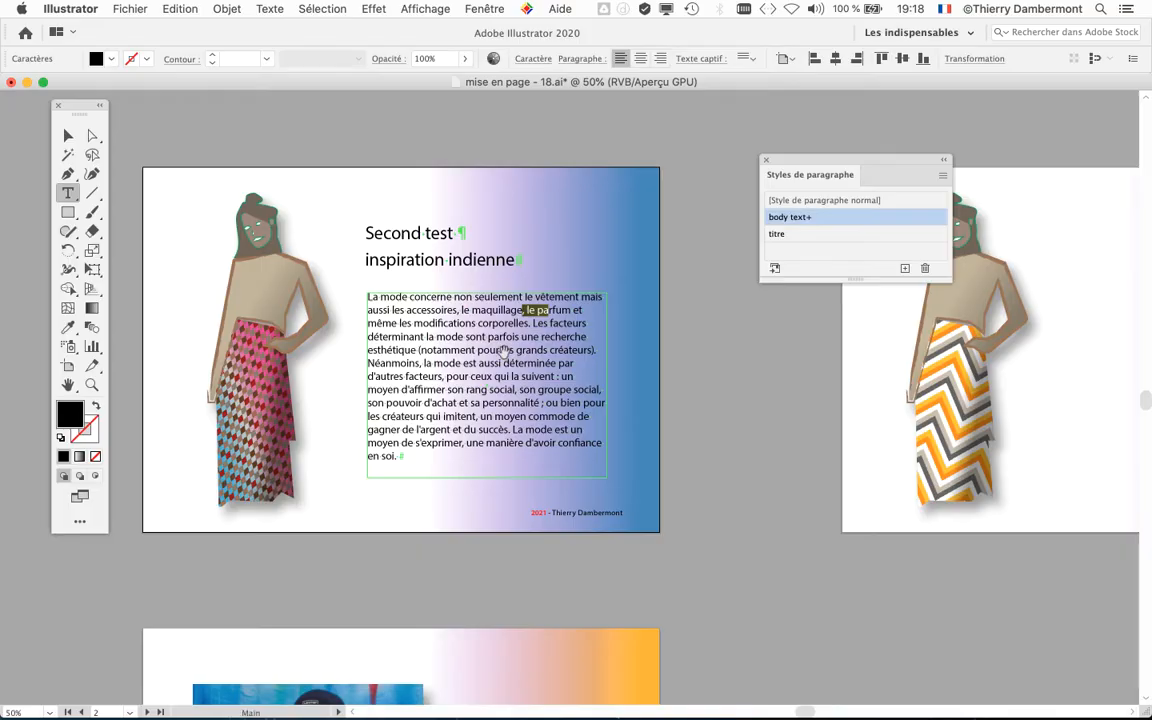
left_click_drag(406, 420, 655, 234)
left_click_drag(411, 419, 655, 234)
left_click_drag(517, 355, 625, 271)
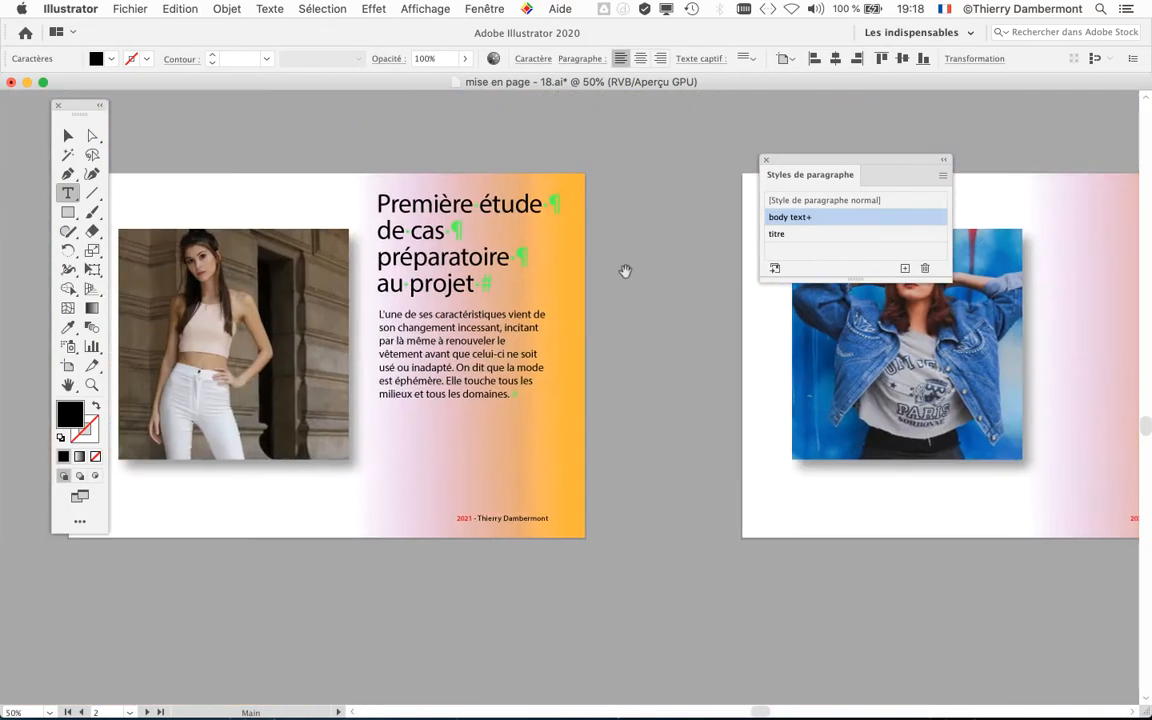
left_click_drag(466, 360, 552, 346)
scroll(549, 276, "up", 2)
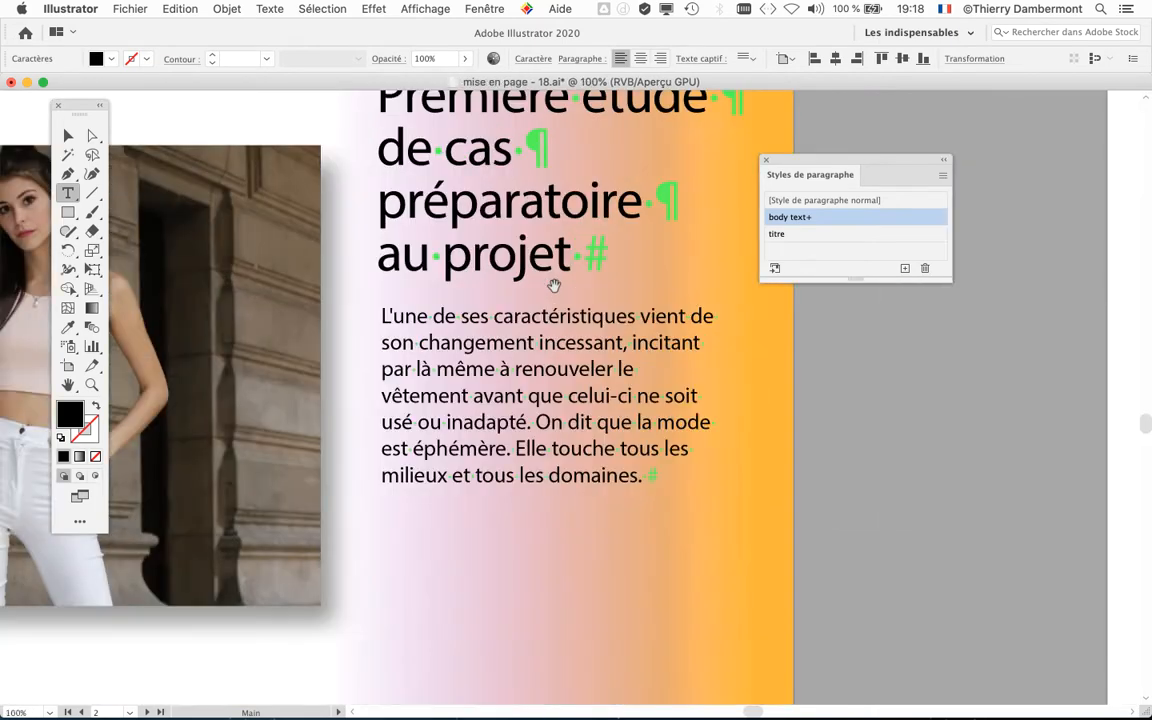
left_click_drag(553, 286, 482, 408)
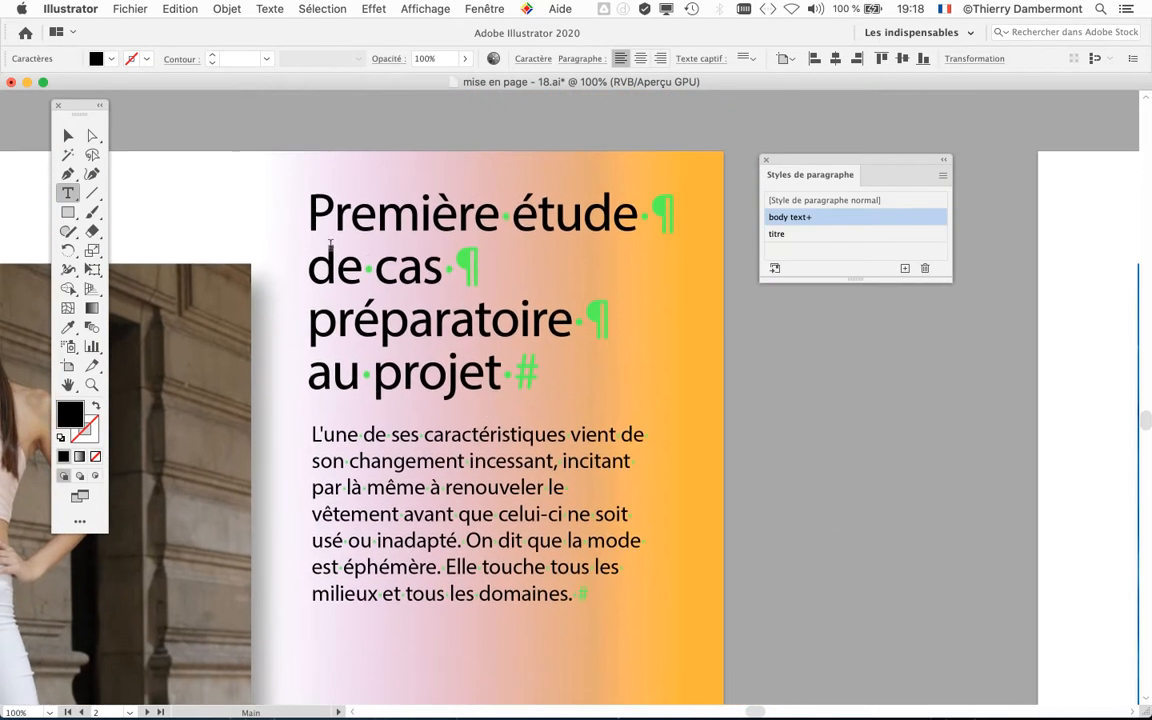
left_click_drag(306, 205, 578, 398)
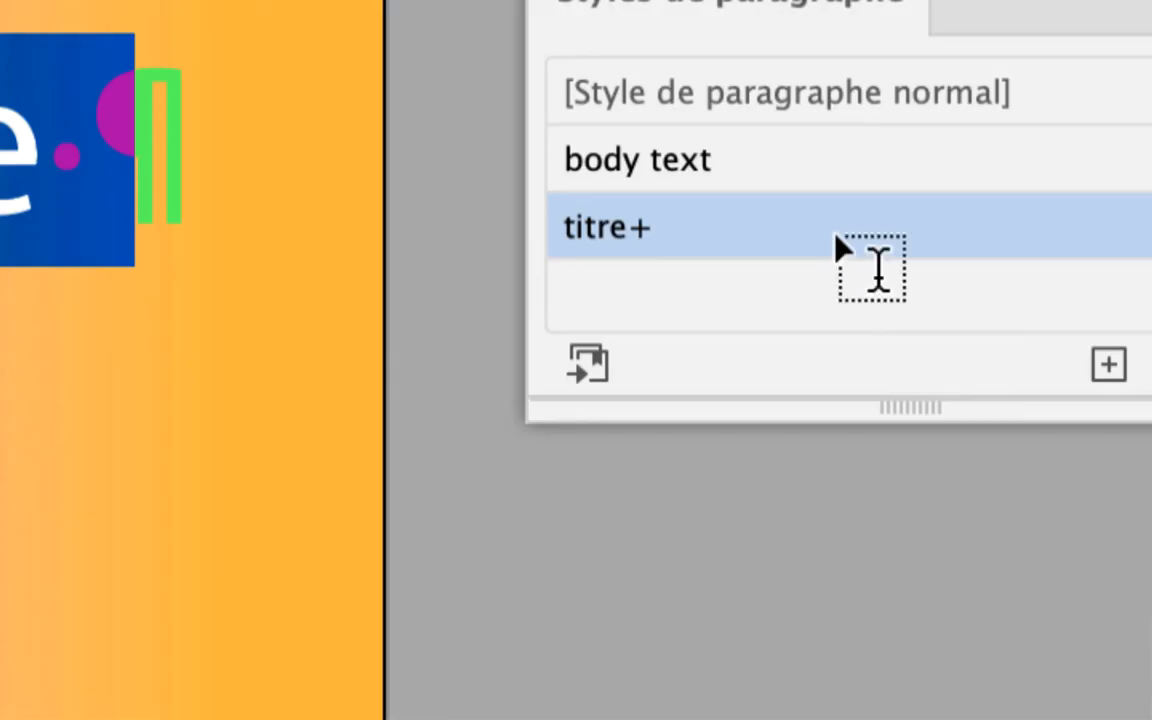
left_click(843, 252, "alt")
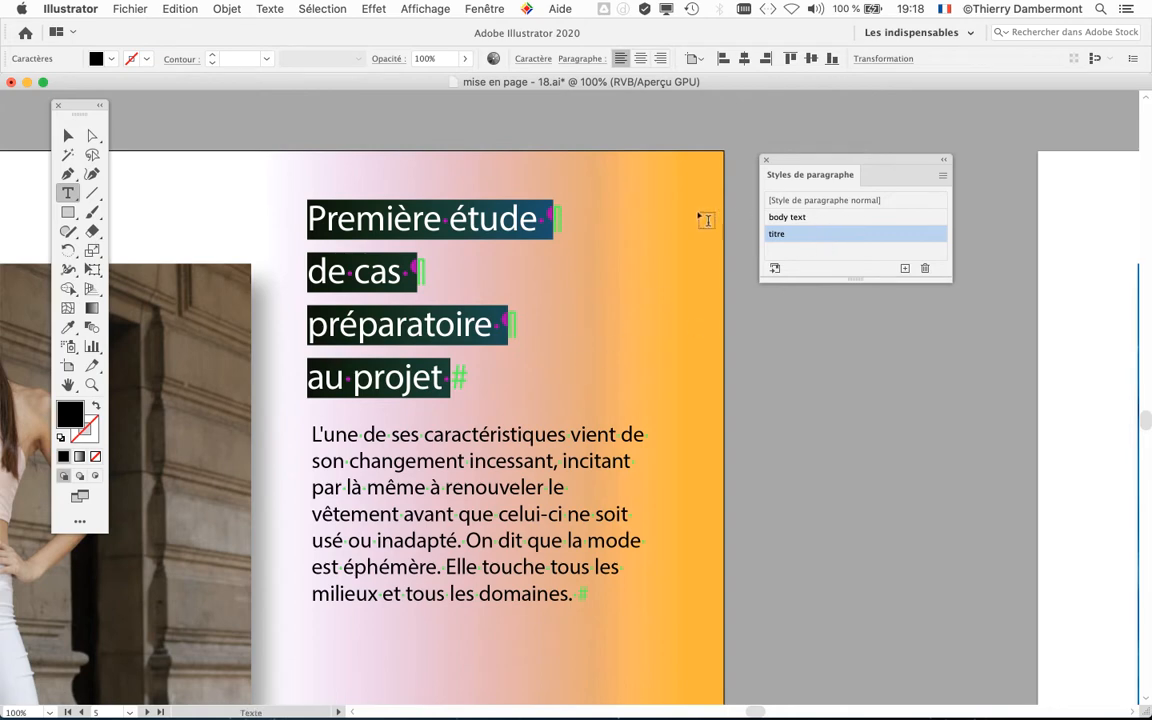
left_click(68, 135)
left_click(150, 145)
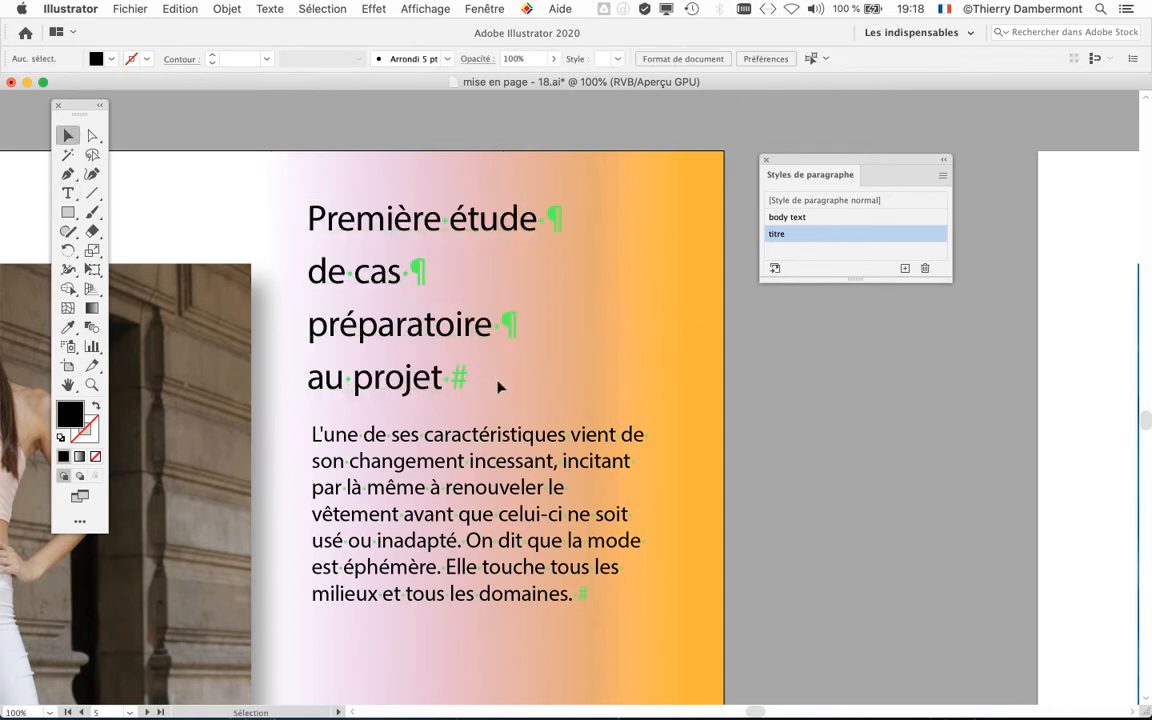
Step: Set the font size of the titre paragraph style to 34 pt in its basic character formats
scroll(606, 410, "down", 3)
left_click_drag(566, 318, 363, 407)
left_click_drag(806, 163, 1001, 365)
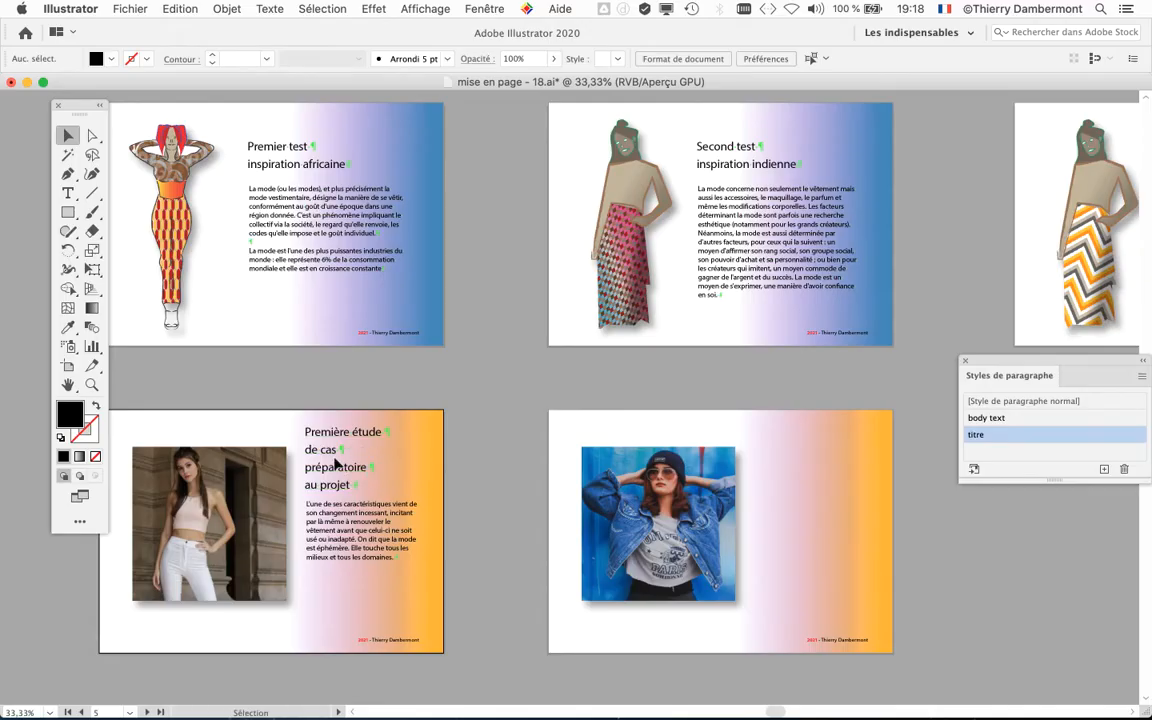
left_click_drag(1076, 388, 838, 173)
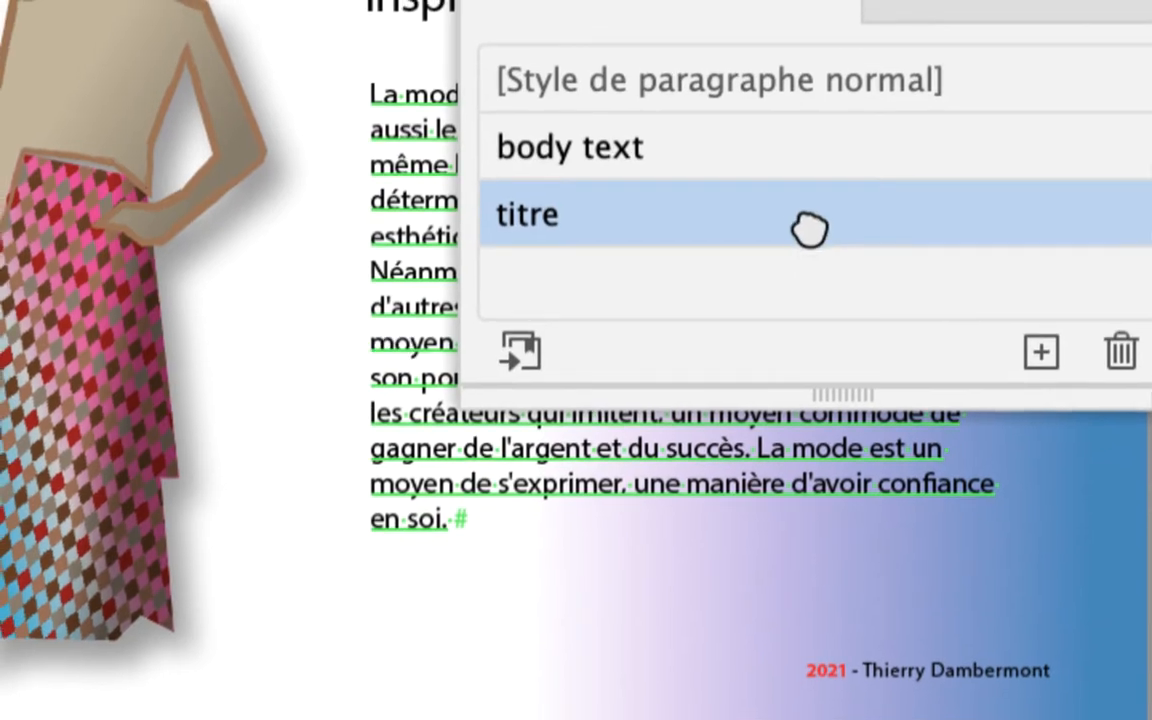
double_click(810, 229)
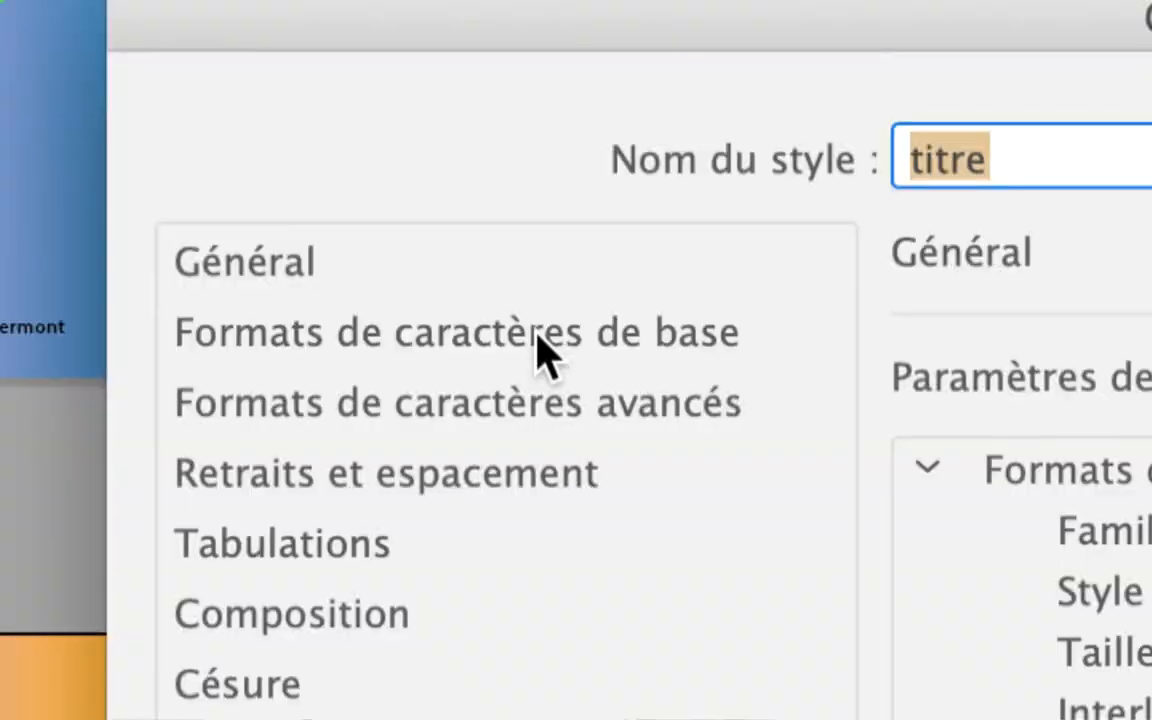
left_click(535, 336)
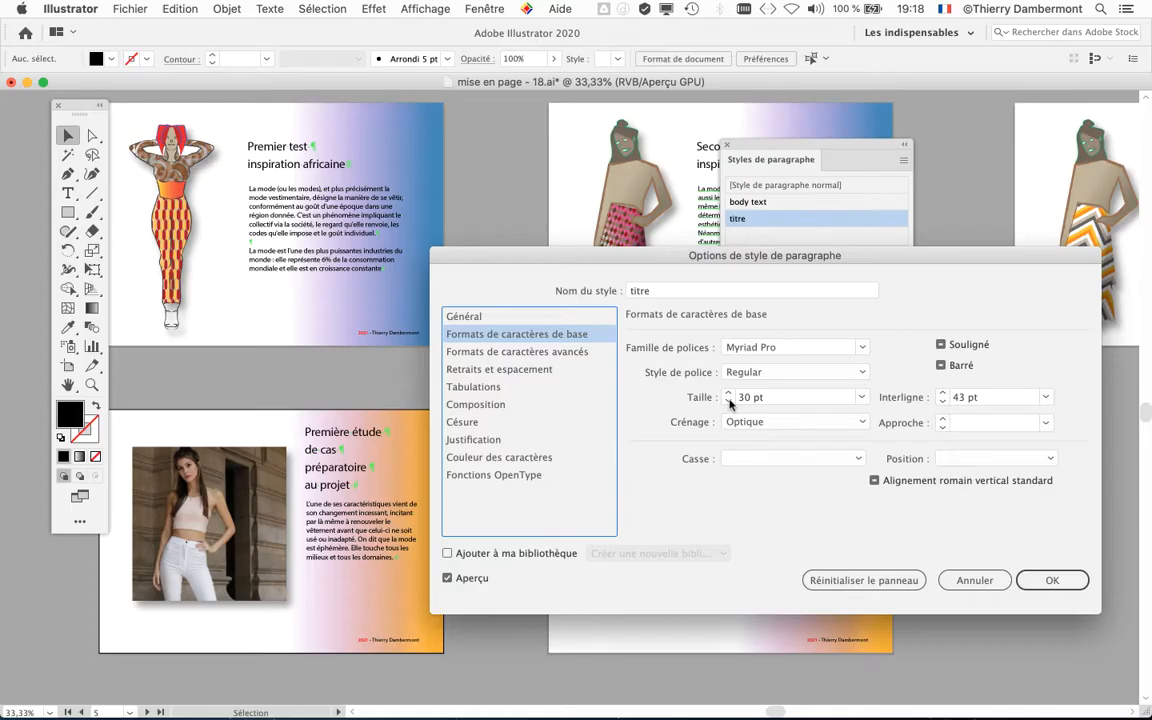
left_click(729, 402)
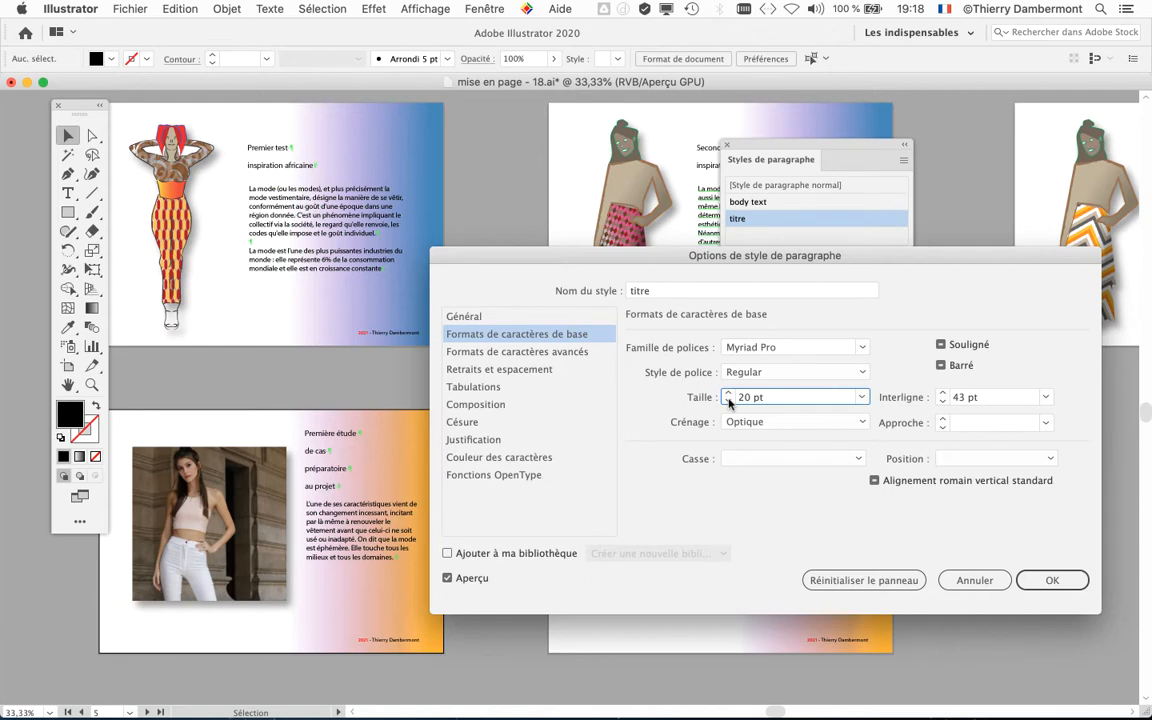
left_click(728, 393)
left_click(728, 393)
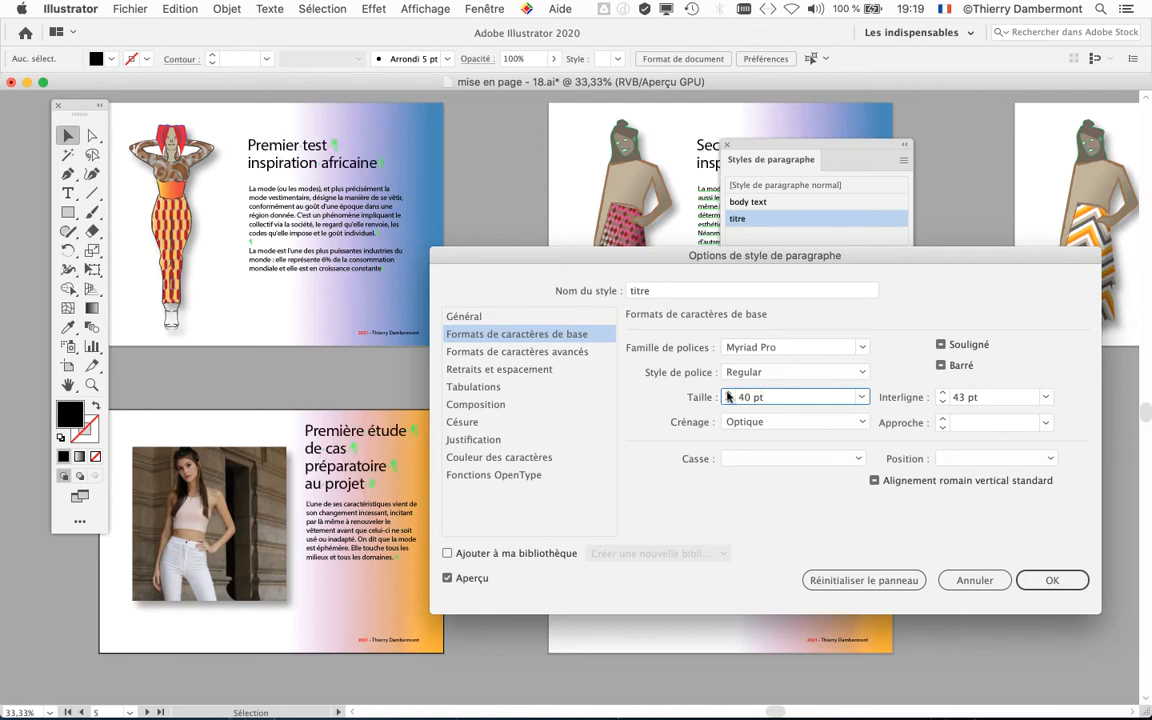
left_click(728, 402)
left_click(728, 402)
left_click(728, 402)
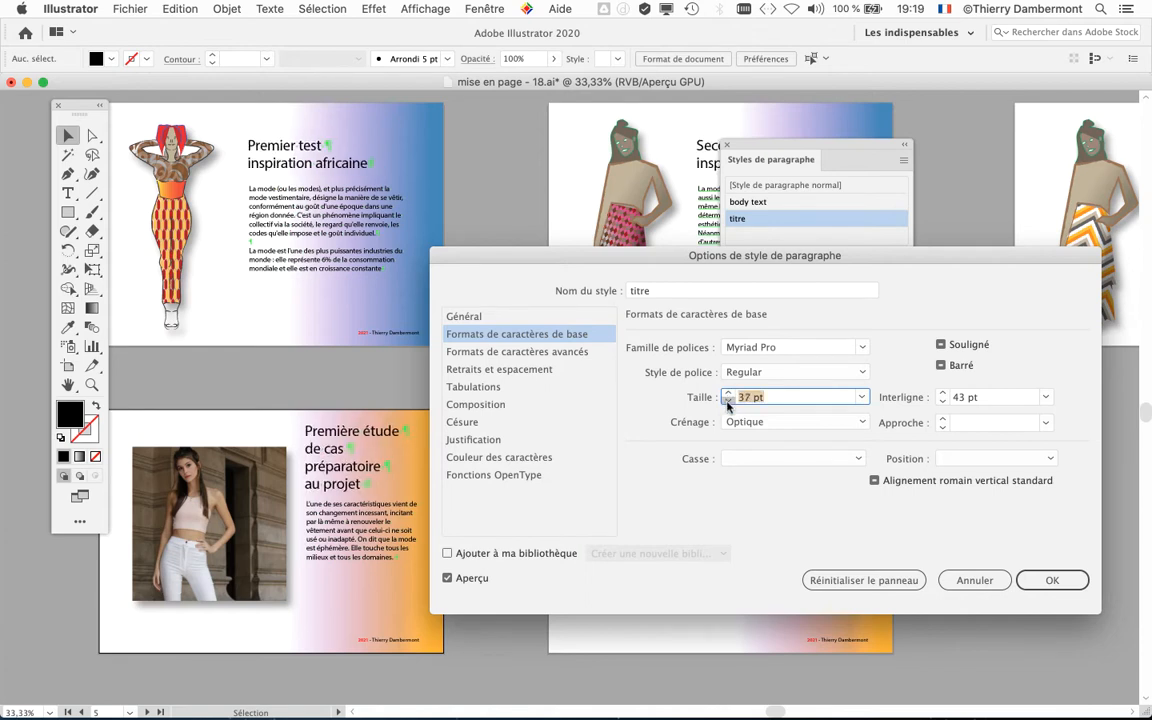
left_click(728, 402)
left_click(728, 402)
left_click(728, 402)
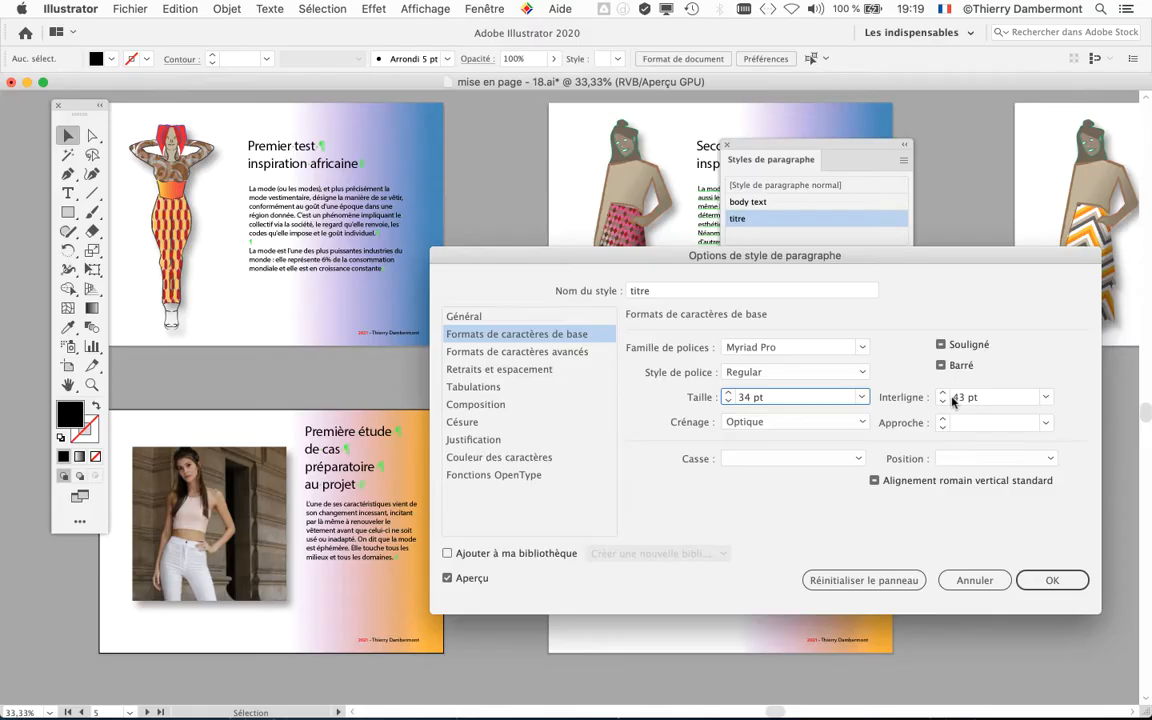
Step: Set the leading of the titre paragraph style to 36 pt and accept the style changes
left_click(942, 401)
left_click(942, 401)
left_click(942, 401)
left_click(942, 401)
left_click(942, 401)
left_click(942, 401)
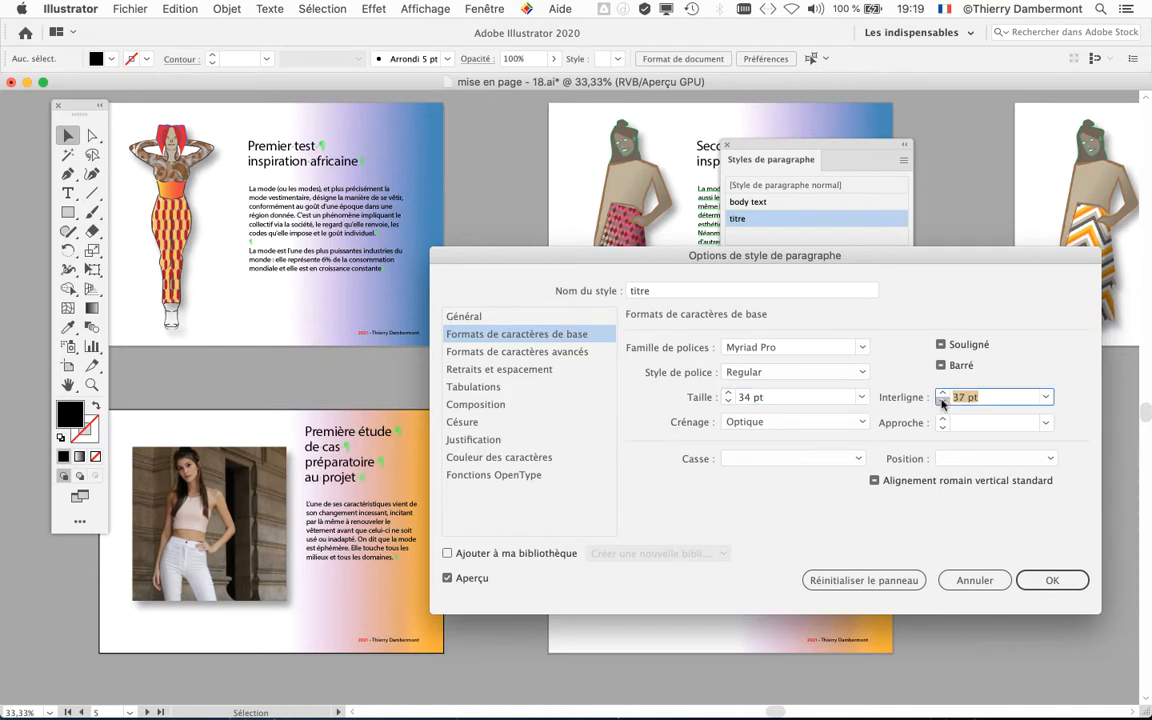
left_click(942, 401)
left_click(942, 401)
left_click(942, 402)
left_click(942, 402)
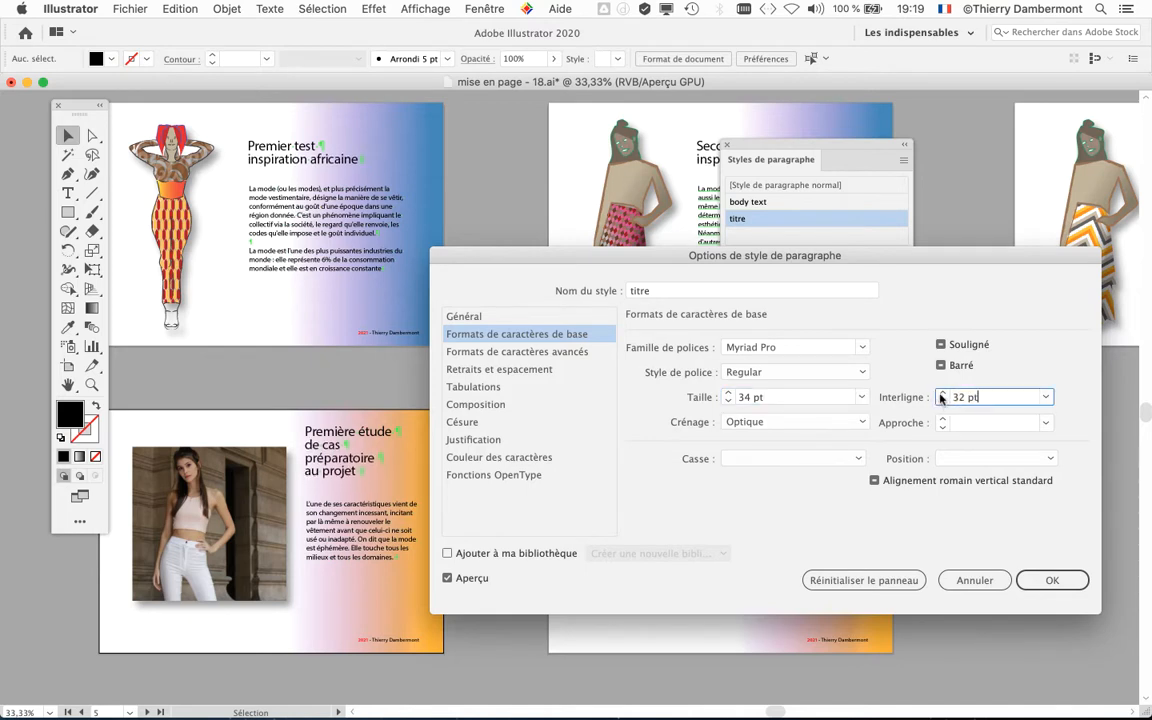
left_click(942, 393)
left_click(942, 393)
left_click(942, 393)
left_click(942, 393)
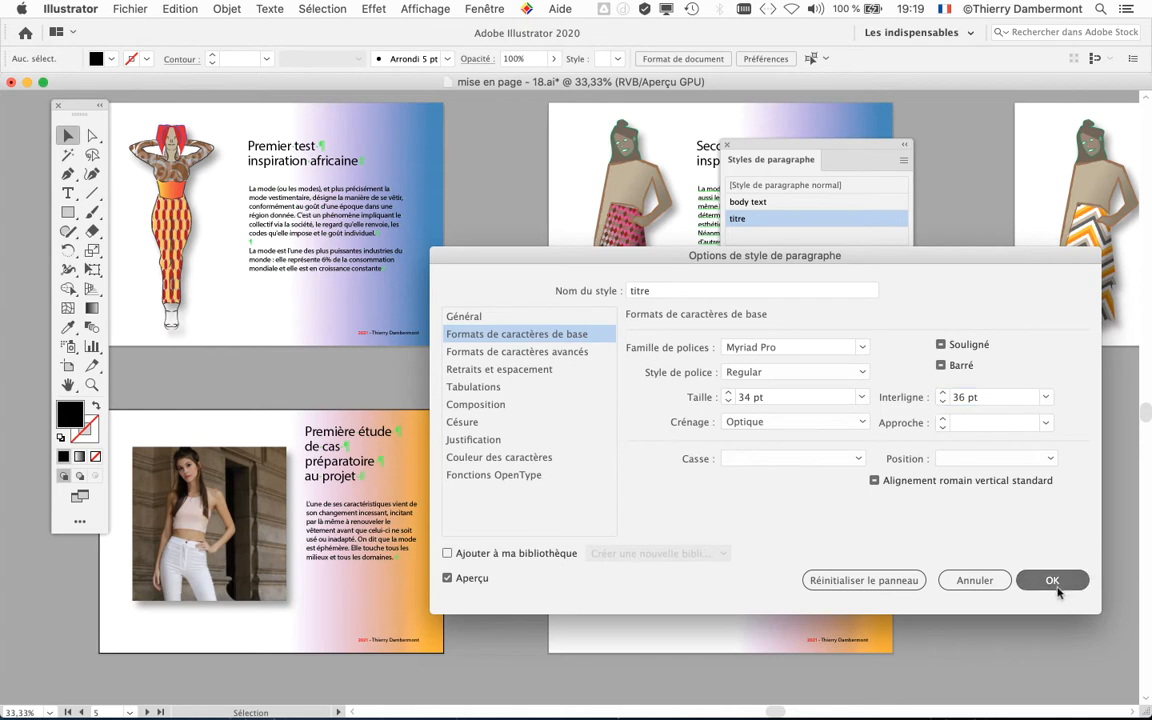
left_click(1052, 580)
Step: Set the font size of the body text paragraph style to 17 pt and accept the change
left_click_drag(764, 160, 889, 222)
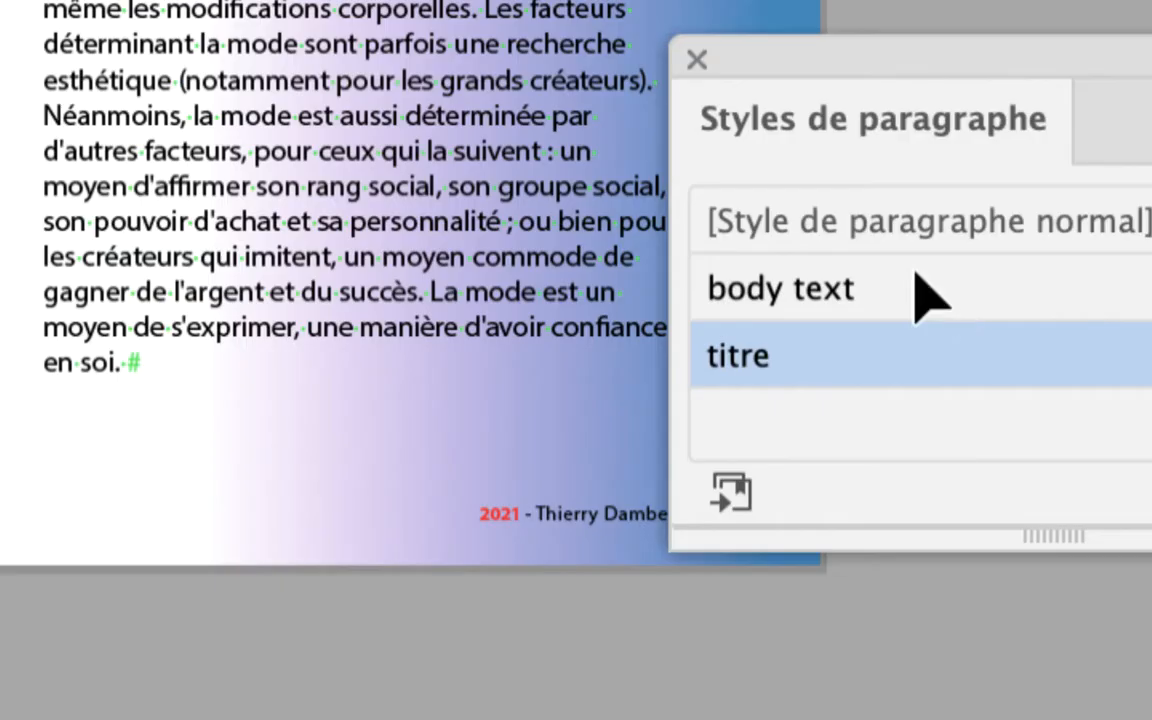
left_click(922, 295)
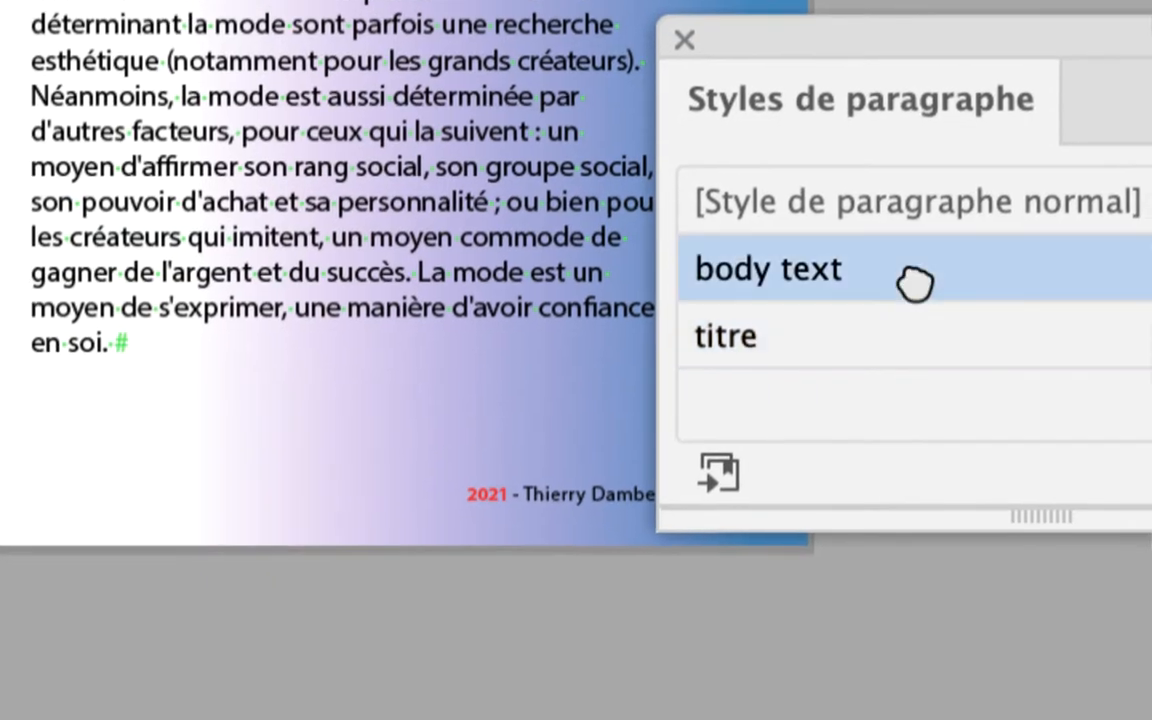
double_click(915, 285)
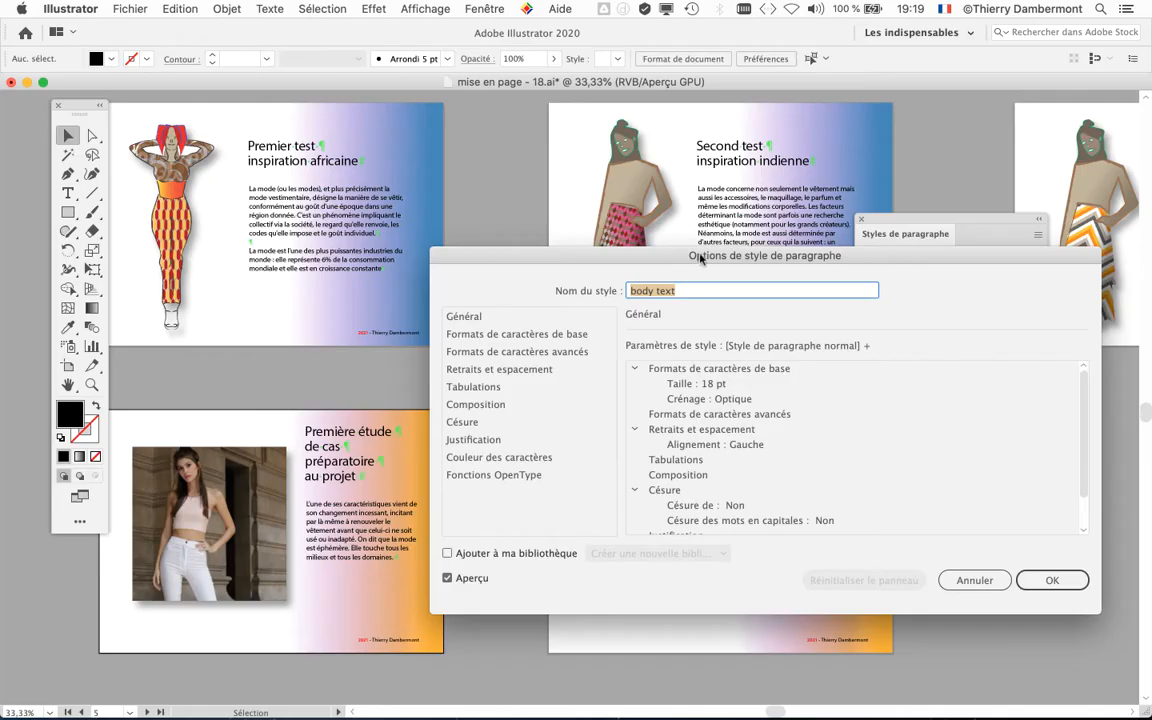
left_click_drag(701, 259, 916, 277)
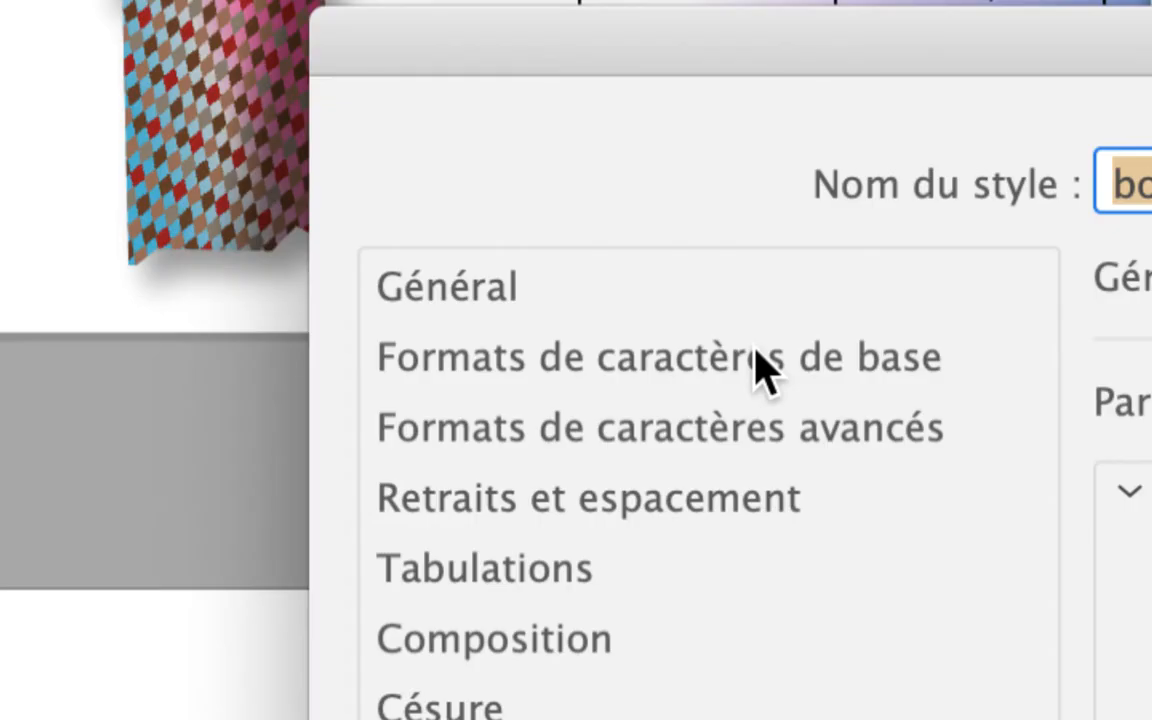
left_click(760, 370)
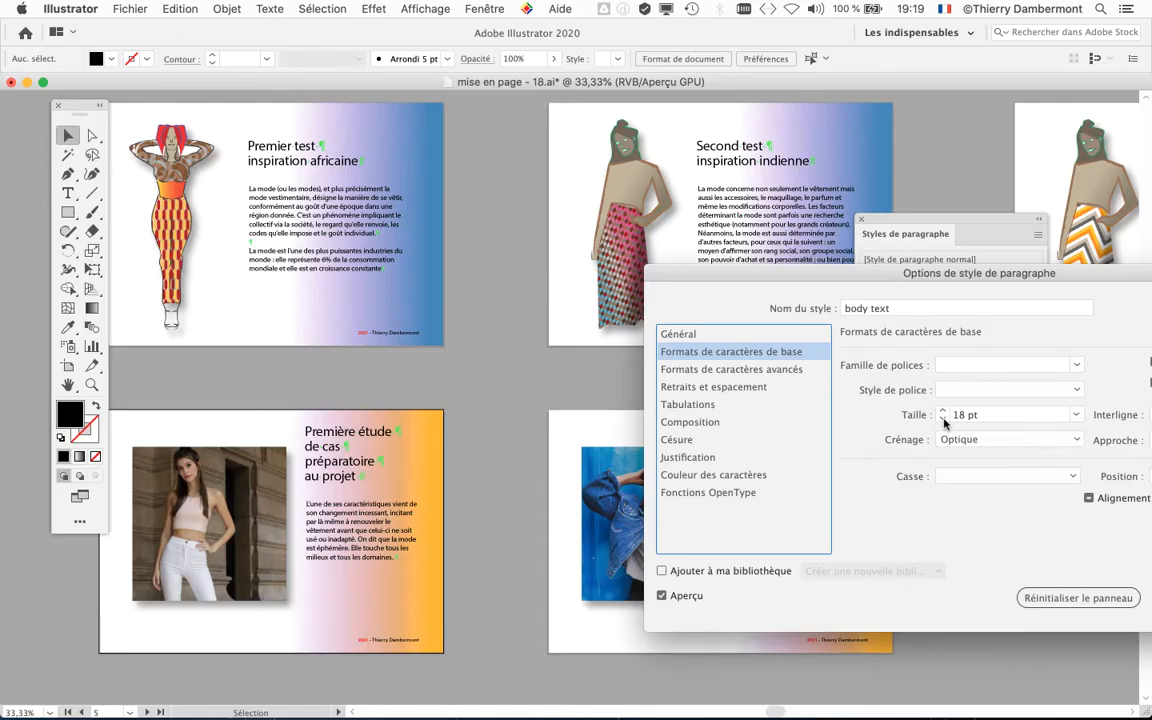
left_click(943, 419)
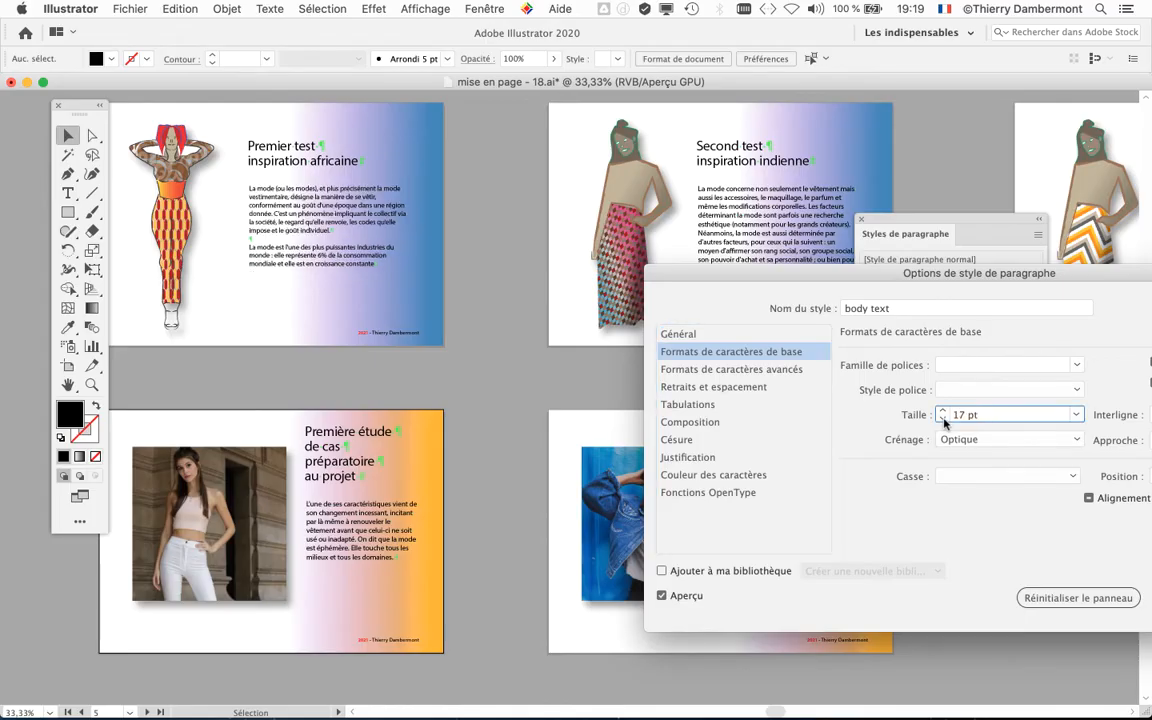
left_click_drag(913, 270, 661, 214)
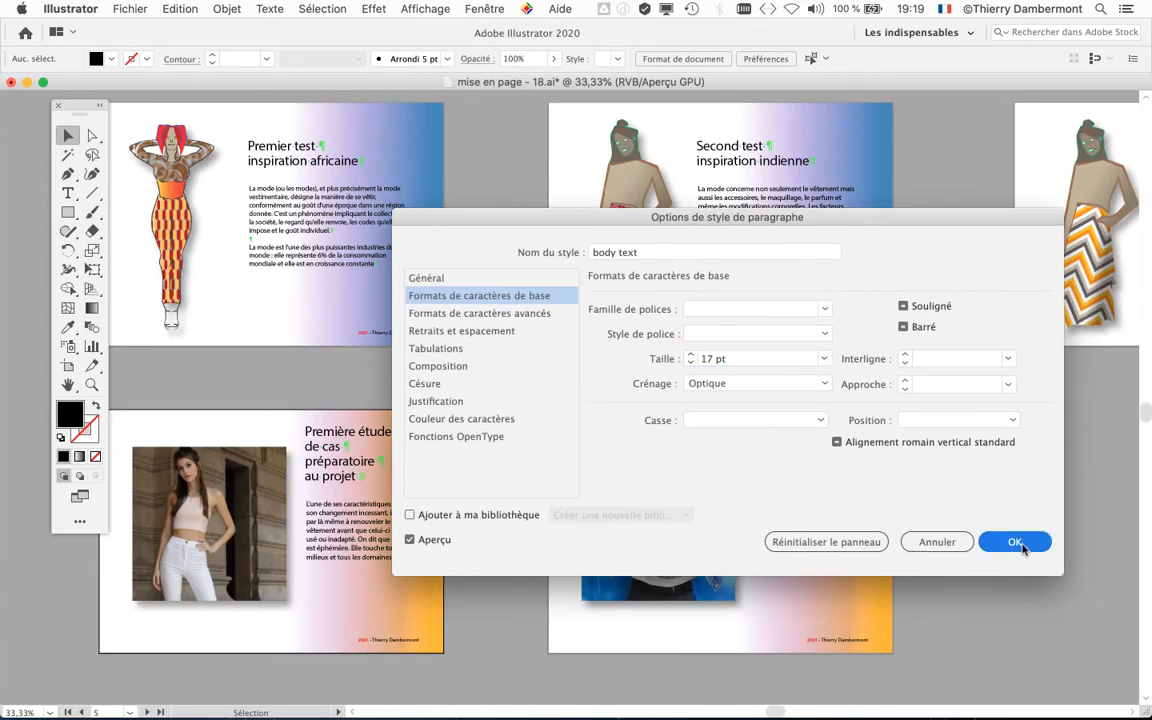
left_click(1020, 544)
Step: Apply the body text style to the whole paragraph under "Second test inspiration indienne", clearing its overrides
scroll(280, 212, "up", 2)
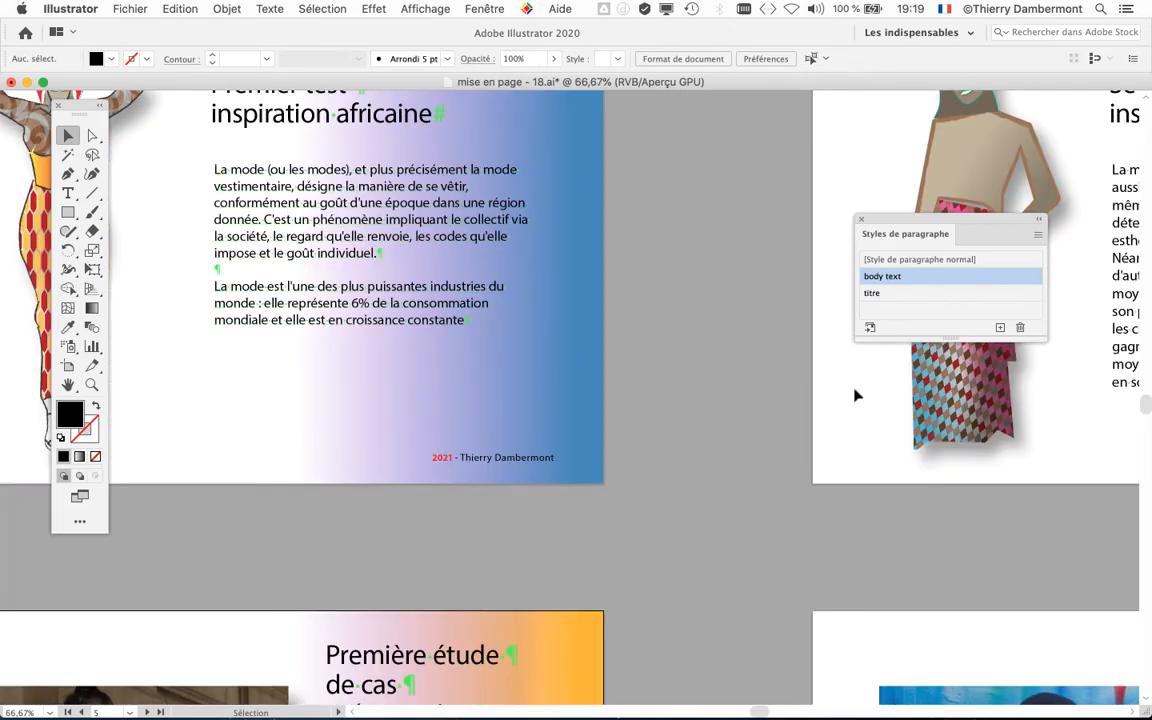
key("space")
left_click_drag(843, 393, 119, 329)
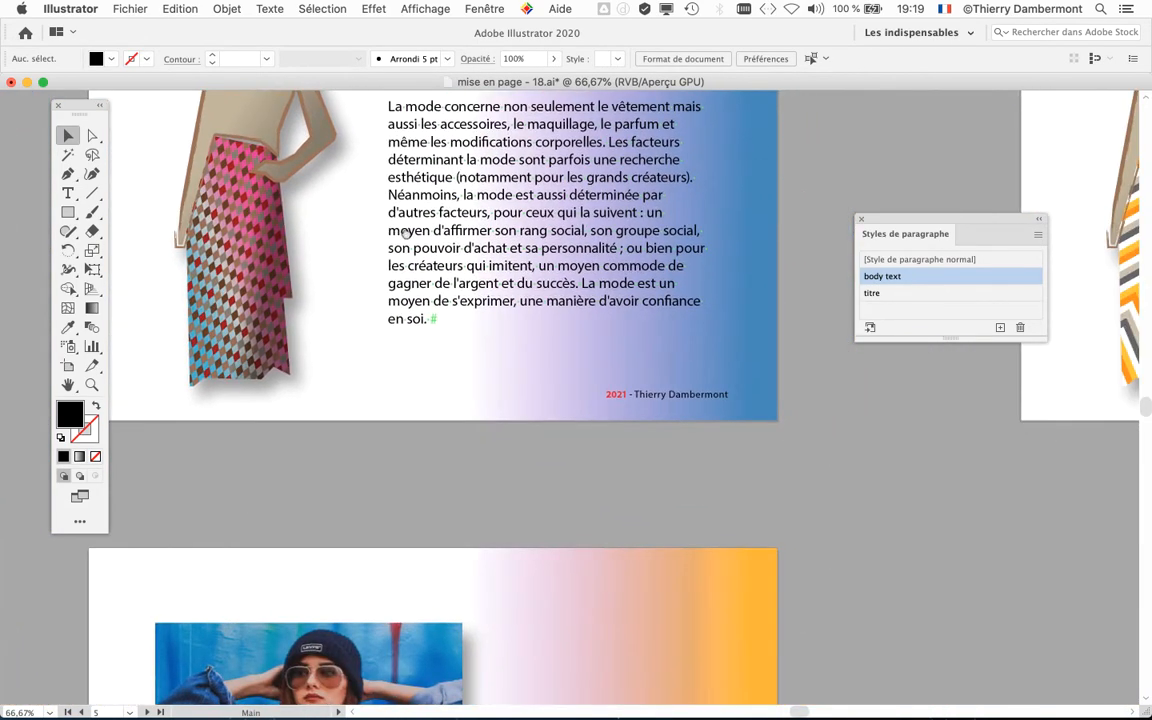
left_click_drag(406, 234, 342, 298)
left_click(70, 193)
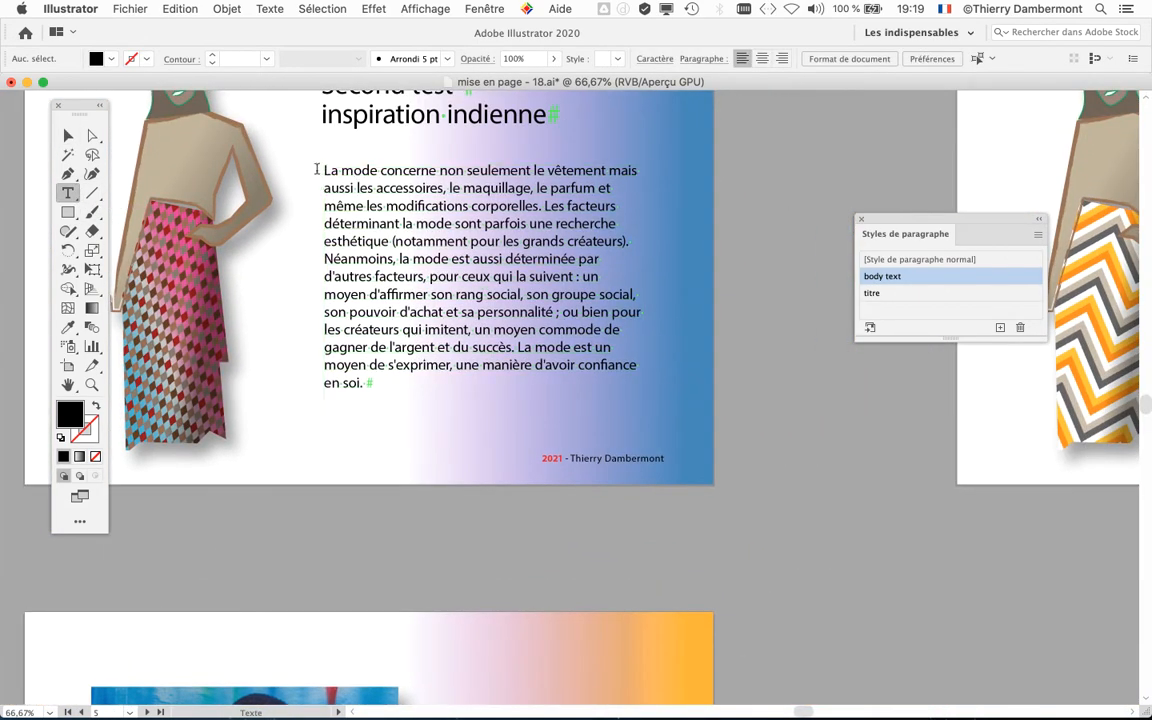
left_click(316, 169)
key("ctrl+a")
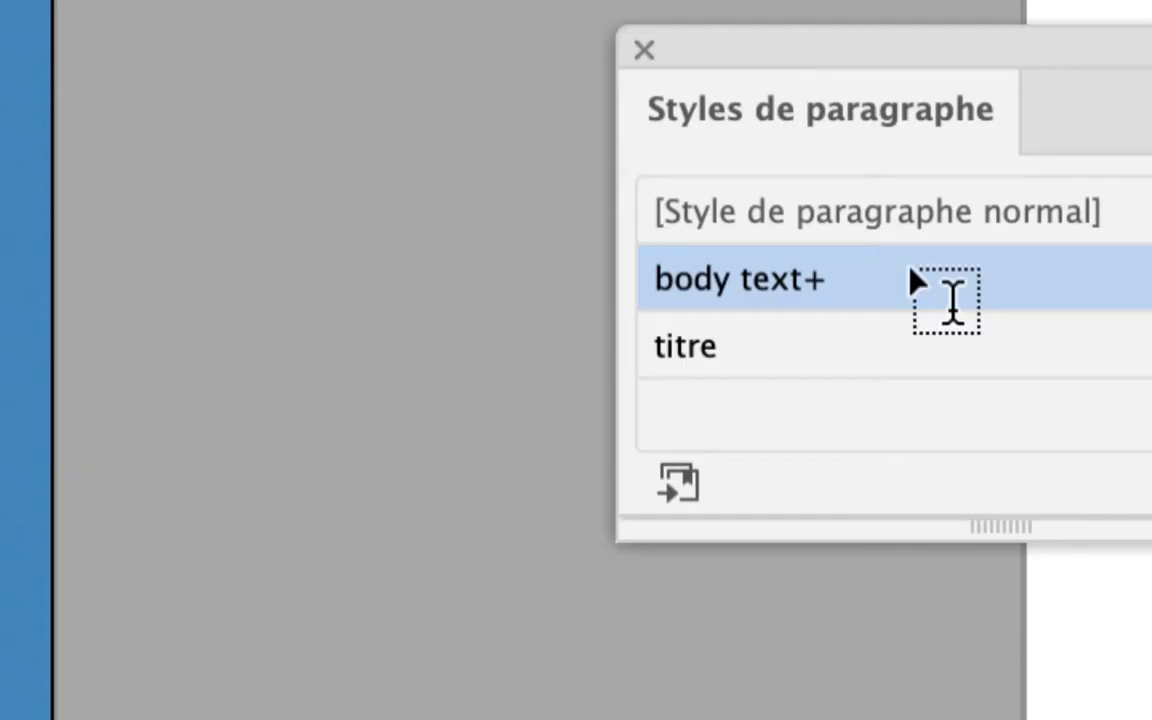
left_click(933, 277, "alt")
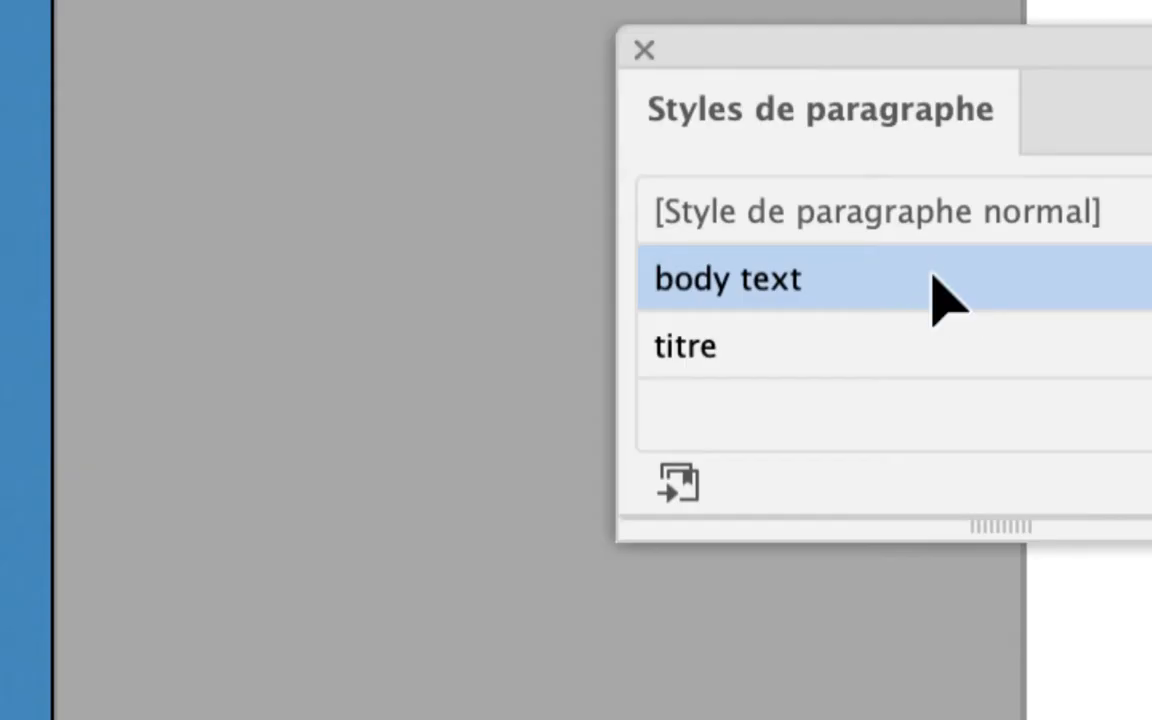
left_click_drag(501, 437, 810, 180)
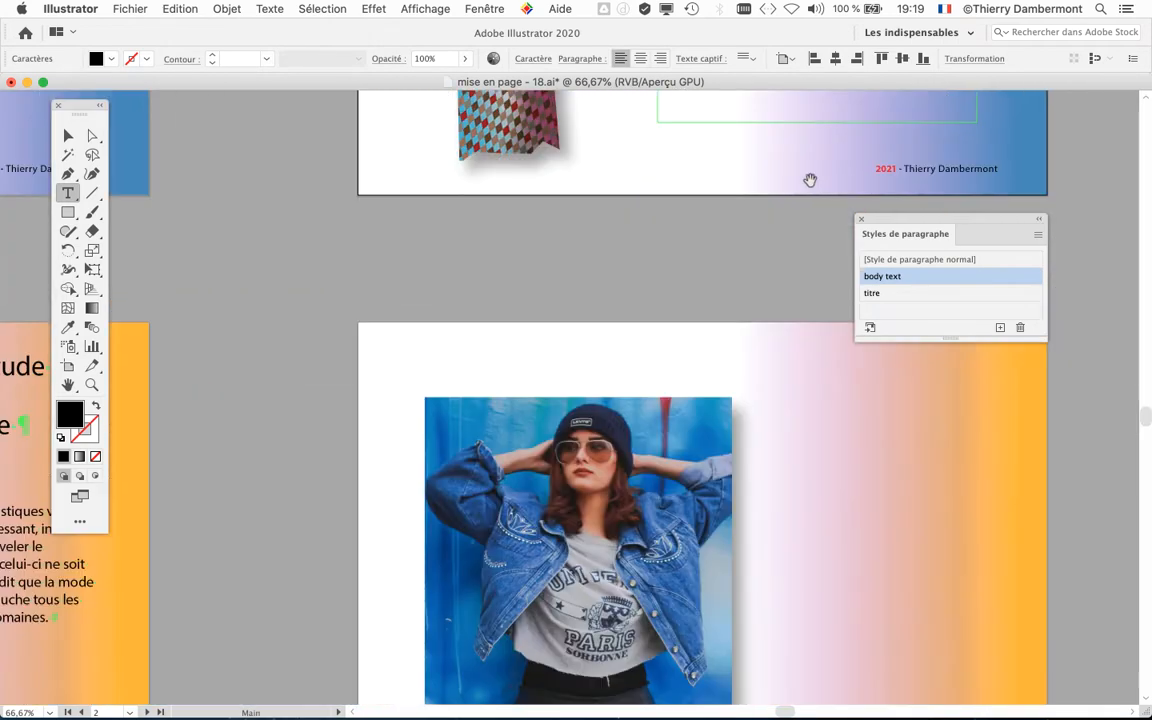
Step: Apply the body text style to the paragraph under "Première étude de cas préparatoire au projet", clearing its overrides
left_click_drag(310, 501, 712, 226)
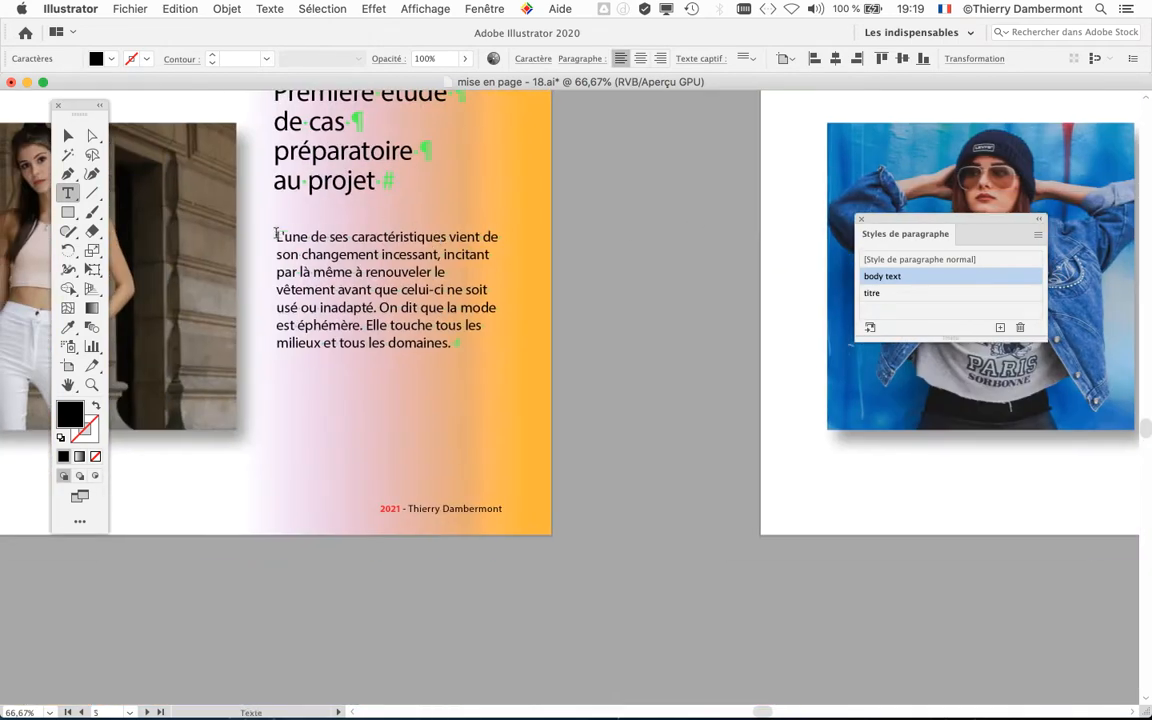
triple_click(281, 236)
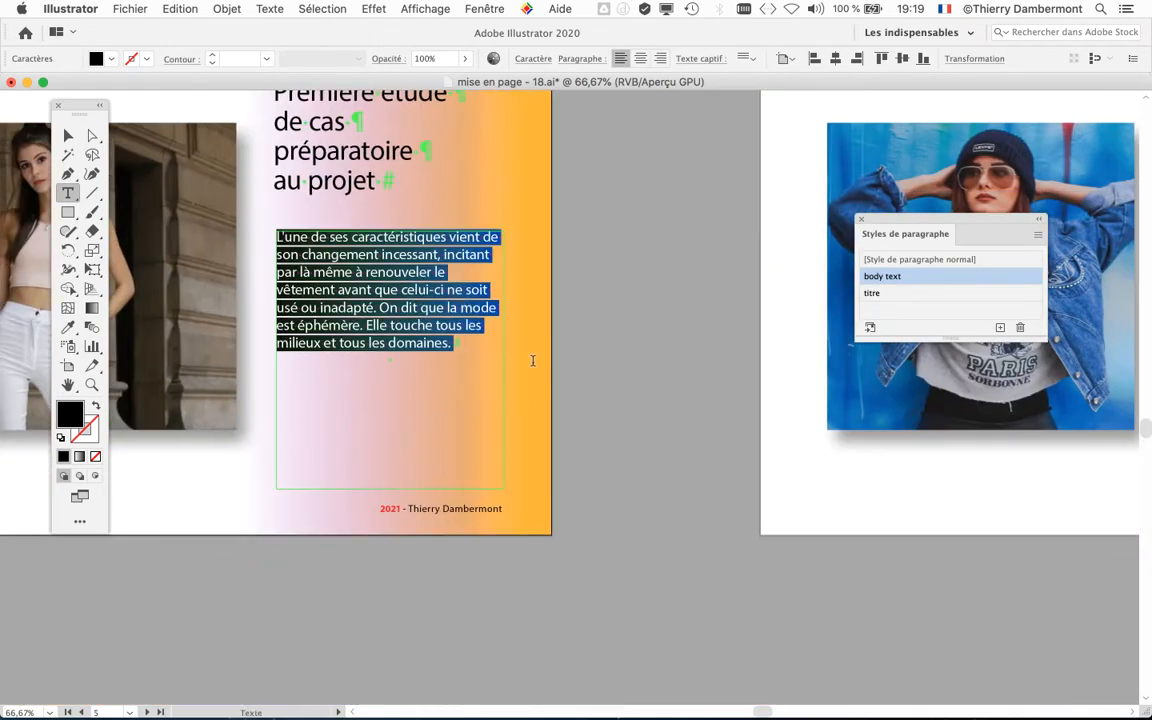
left_click(929, 278, "alt")
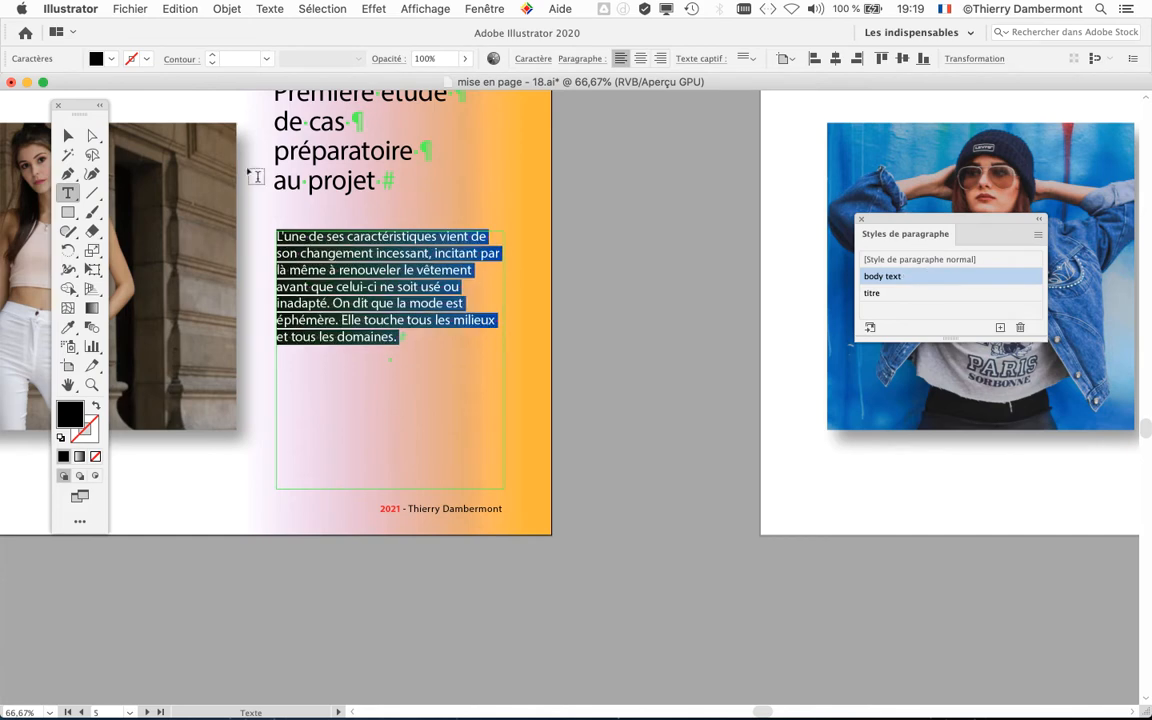
key("Escape")
left_click(659, 347)
Step: Set the font size of the body text paragraph style to 14 pt in its basic character formats
scroll(660, 348, "down", 2)
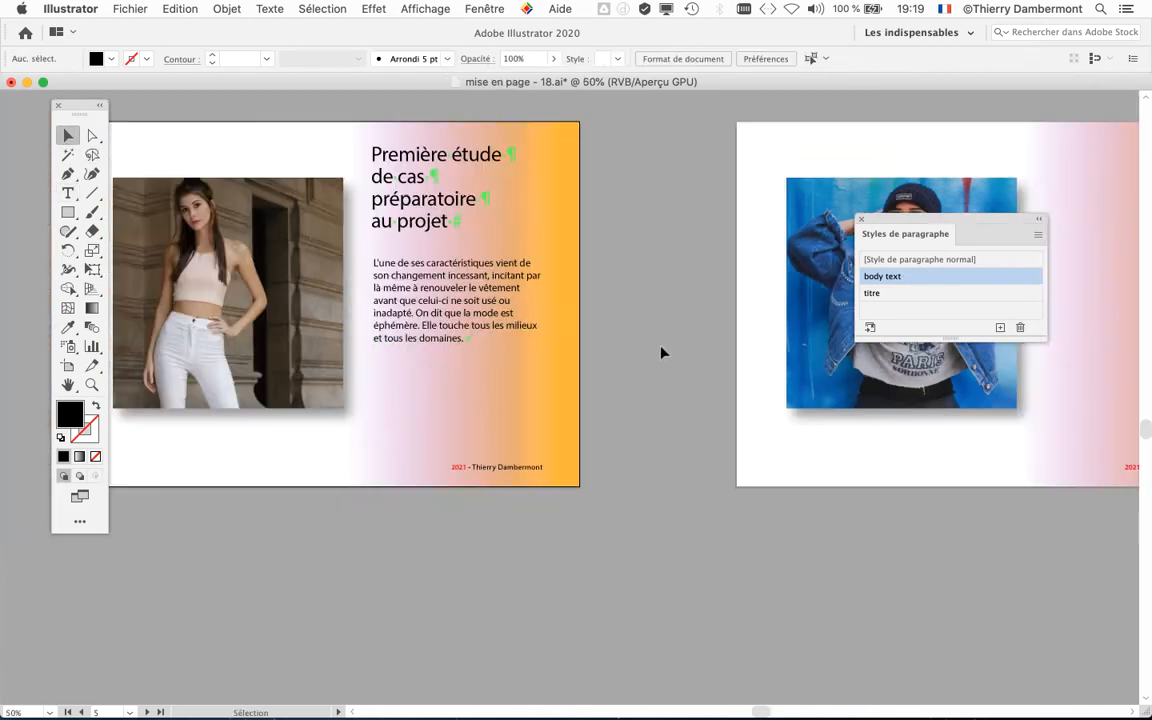
left_click_drag(643, 301, 481, 497)
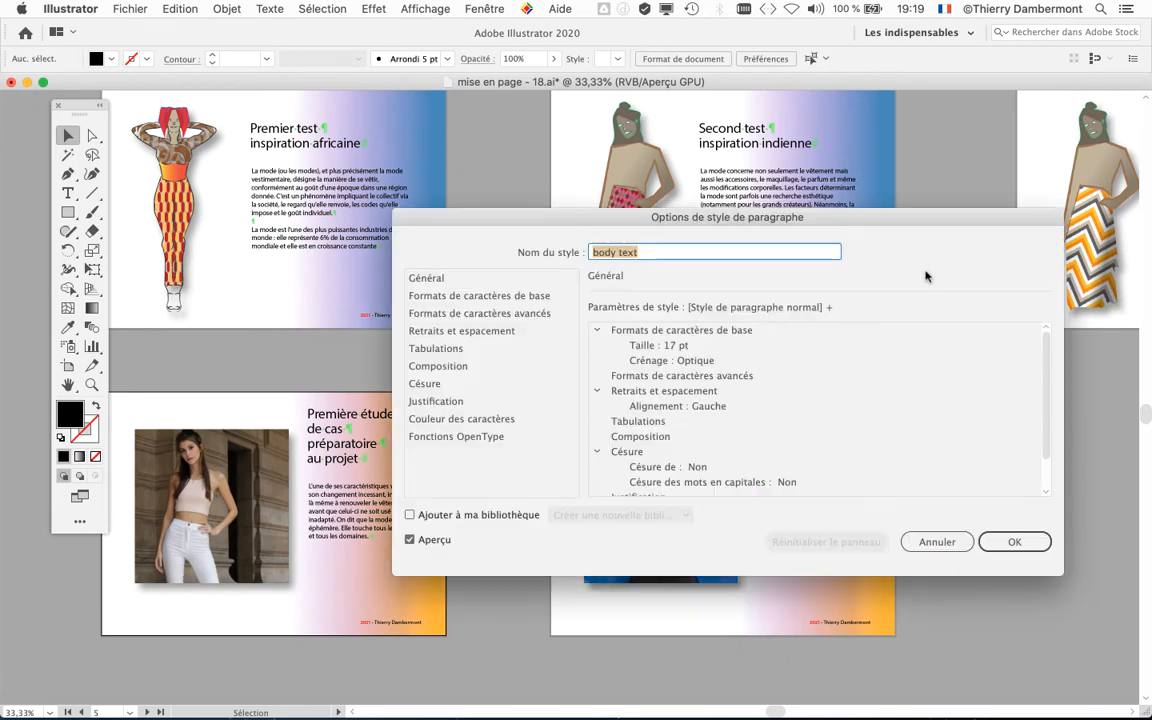
left_click_drag(727, 183, 870, 352)
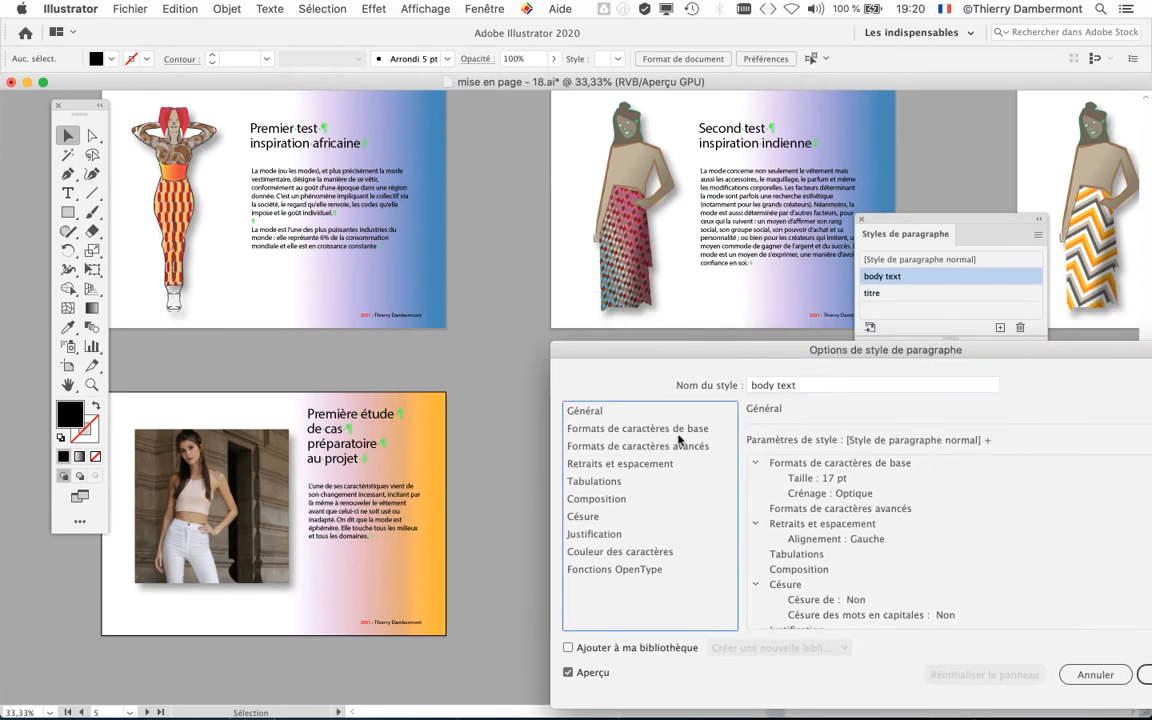
left_click(600, 430)
left_click(848, 488)
left_click(848, 488)
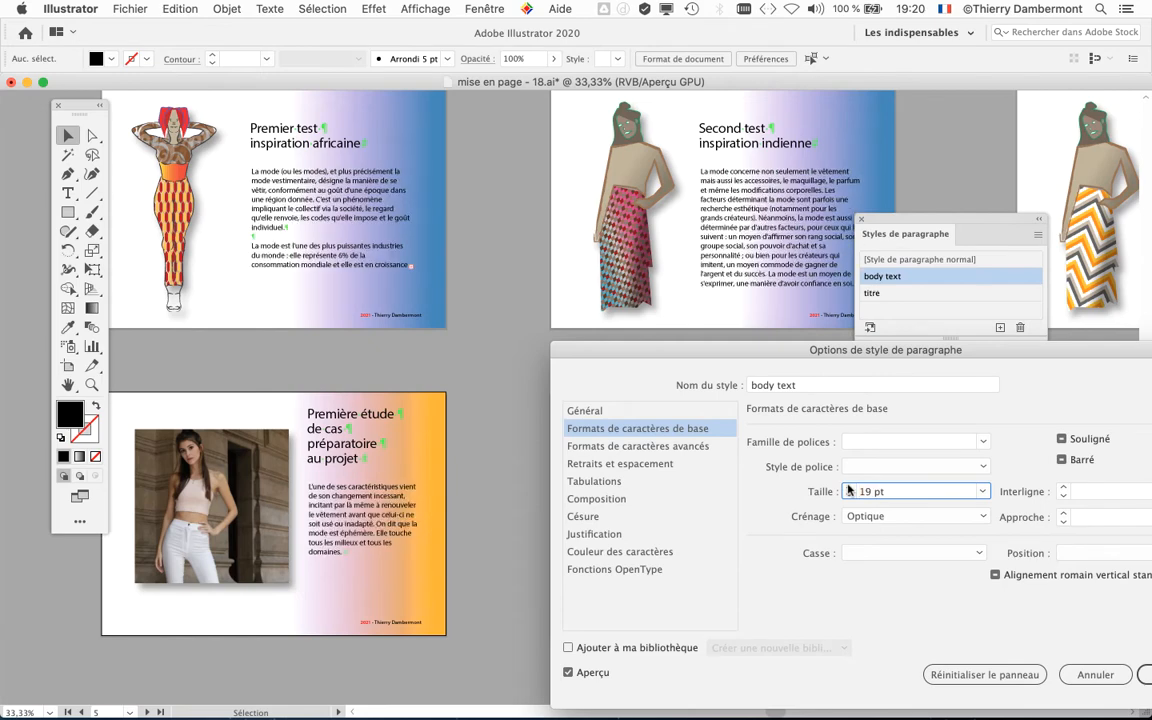
left_click(848, 488)
left_click(848, 488)
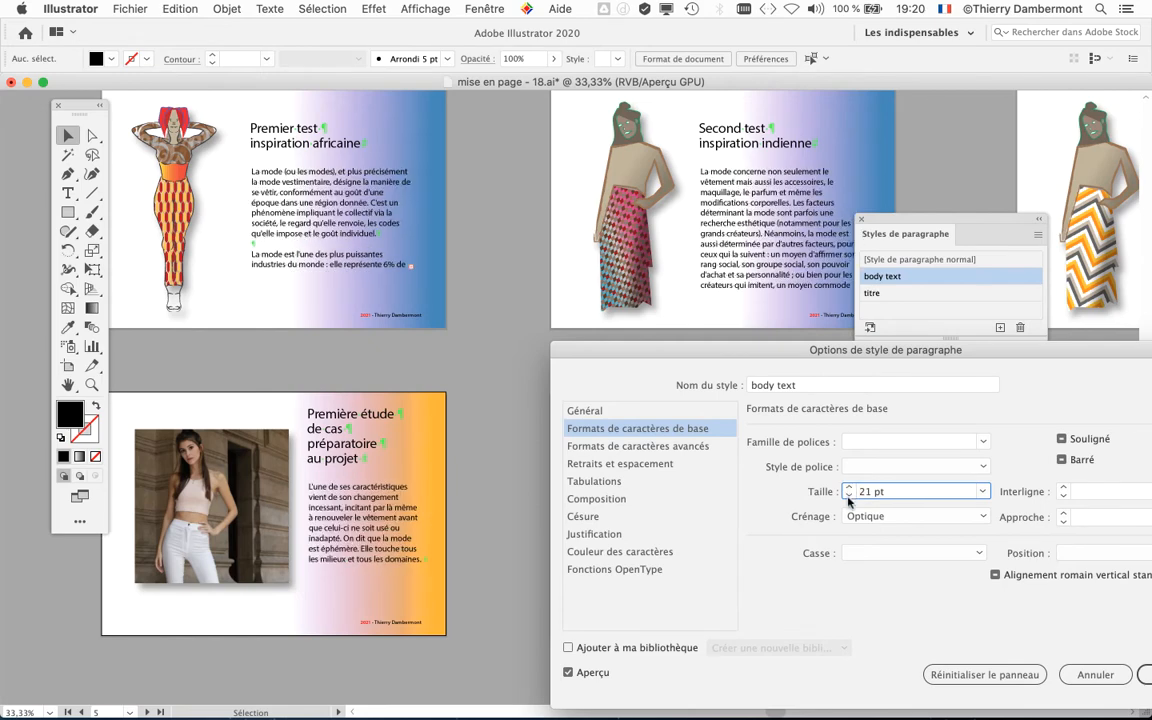
left_click(848, 497)
left_click(848, 497)
left_click(848, 497)
left_click(848, 497)
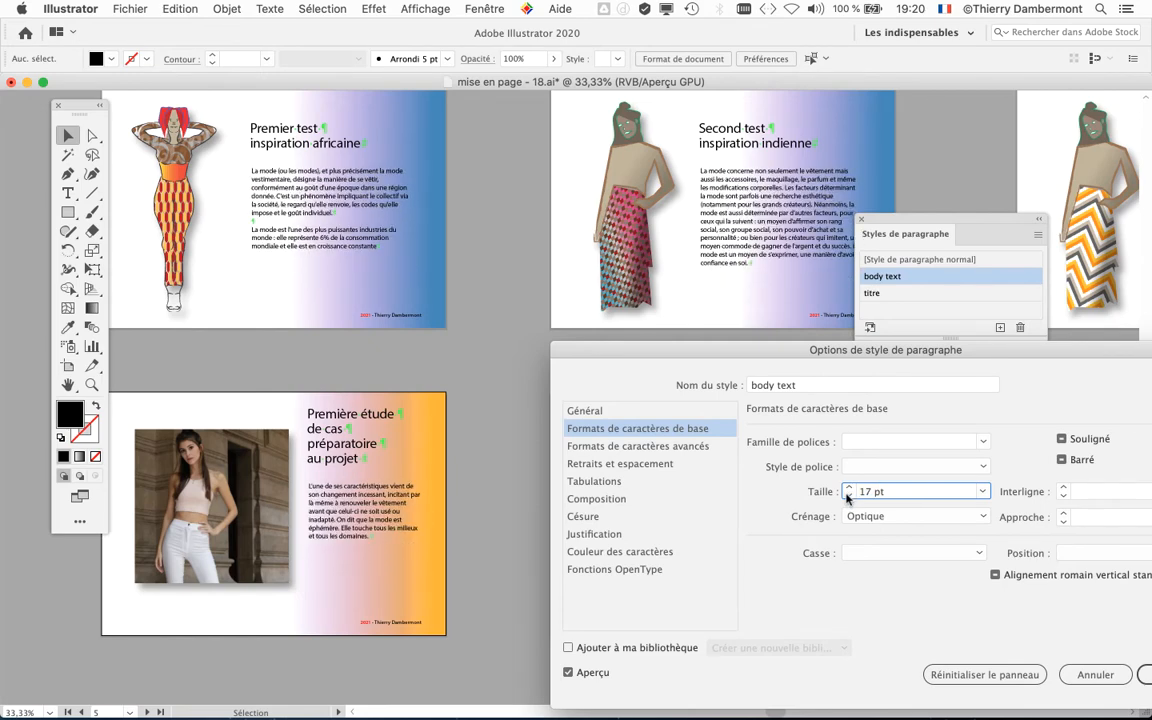
left_click(848, 497)
left_click(848, 497)
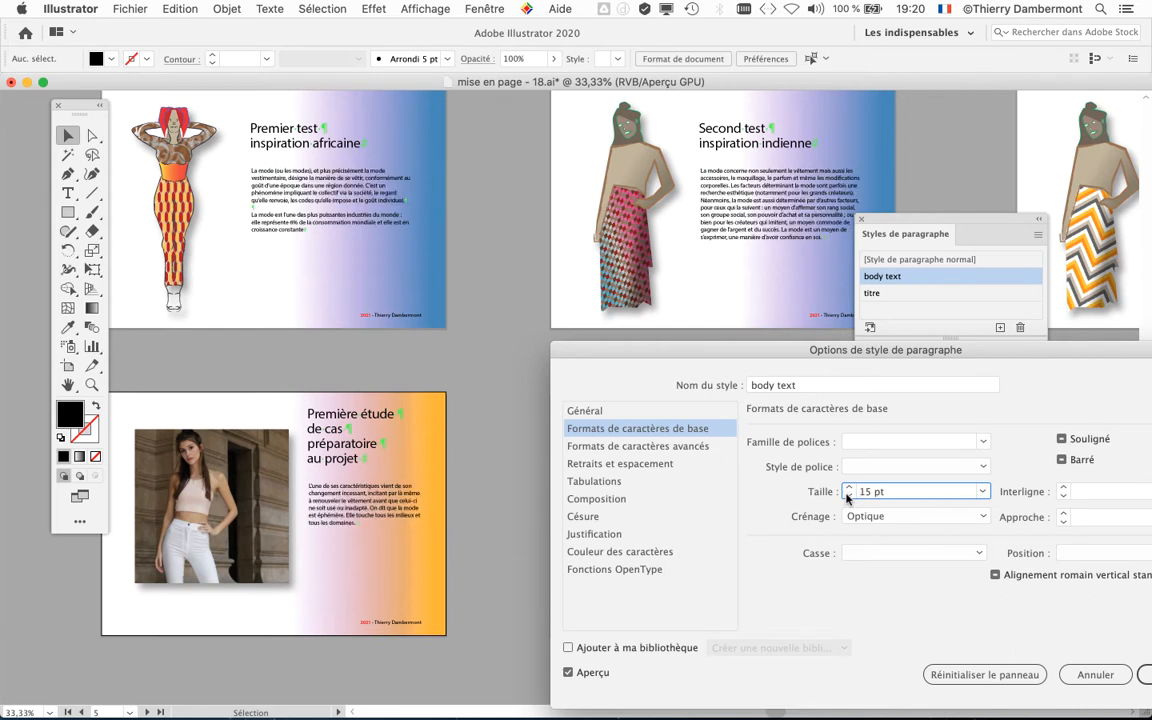
left_click(848, 497)
left_click(848, 497)
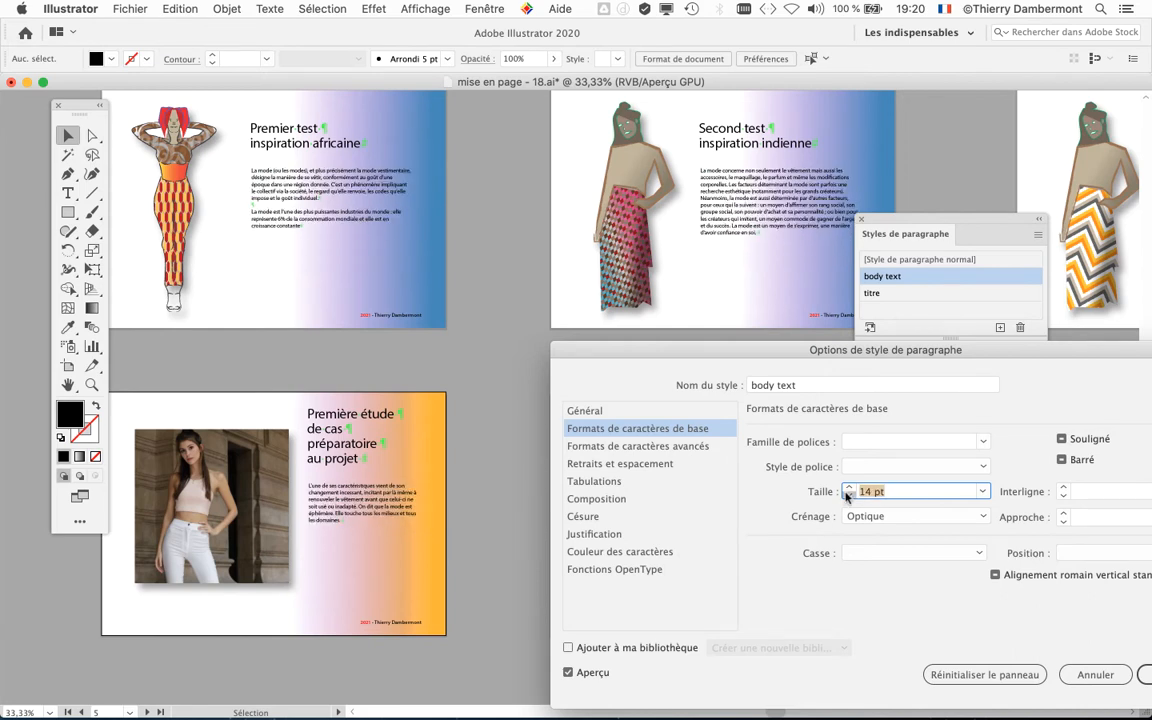
left_click(847, 487)
Step: Set the leading of the body text paragraph style to 26 pt, starting from the 36 pt preset
left_click_drag(907, 361, 815, 356)
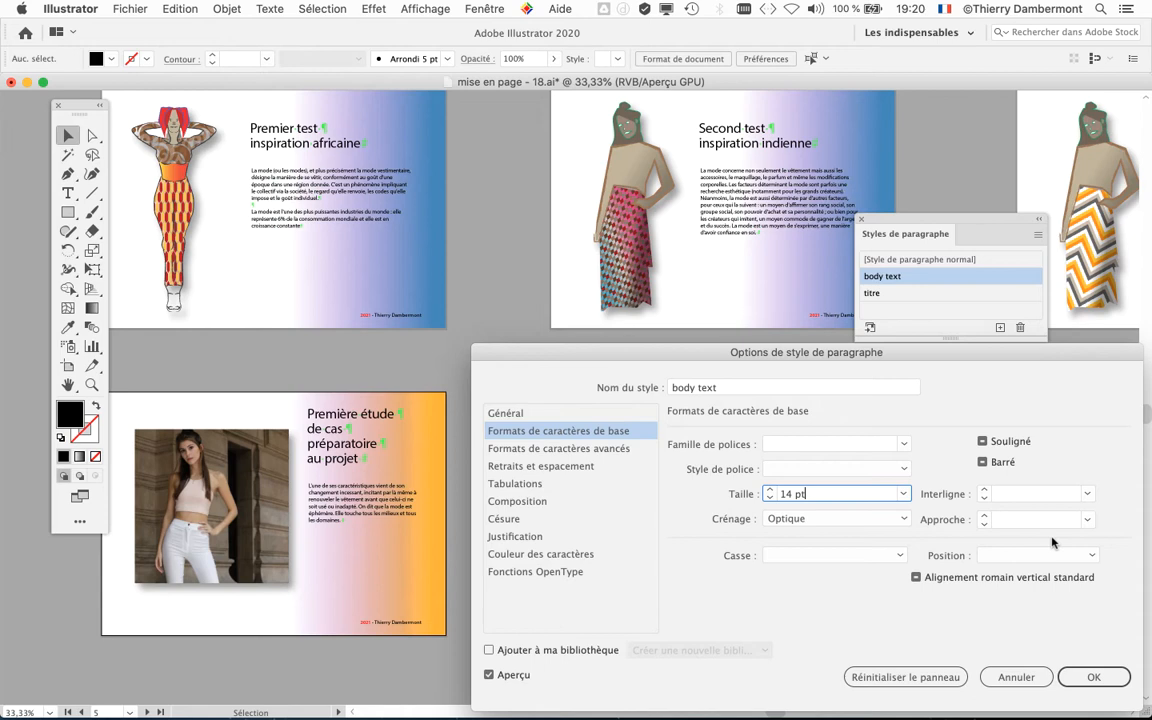
left_click(1087, 494)
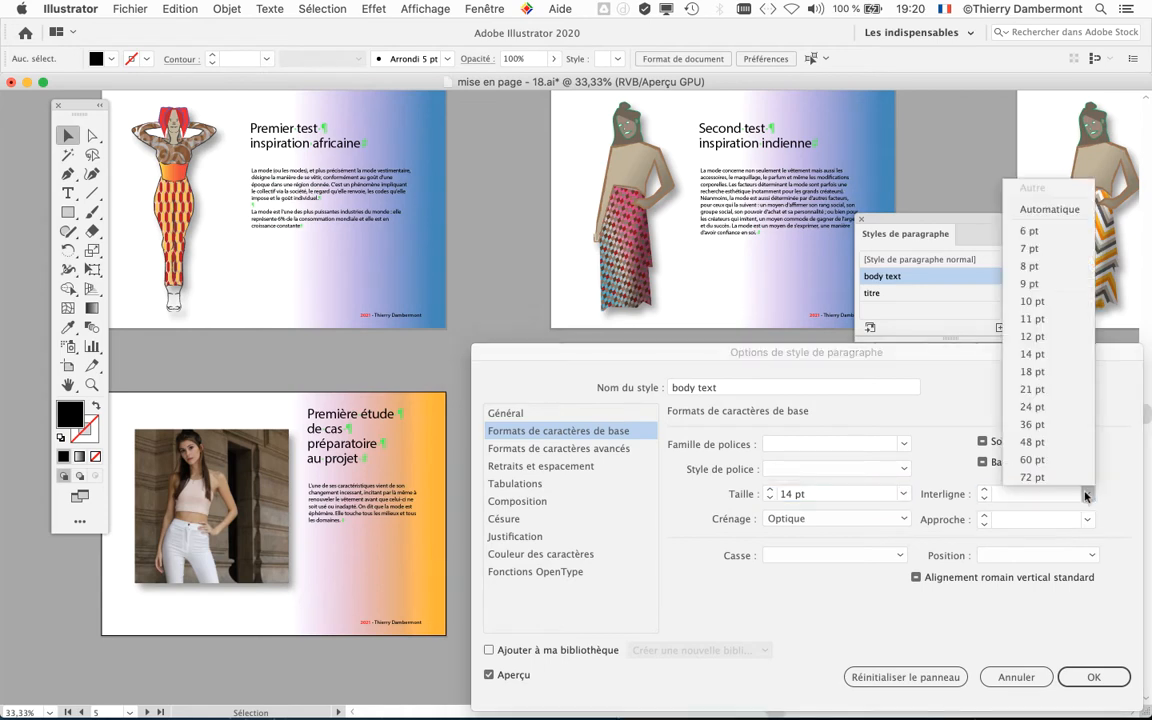
left_click(1067, 426)
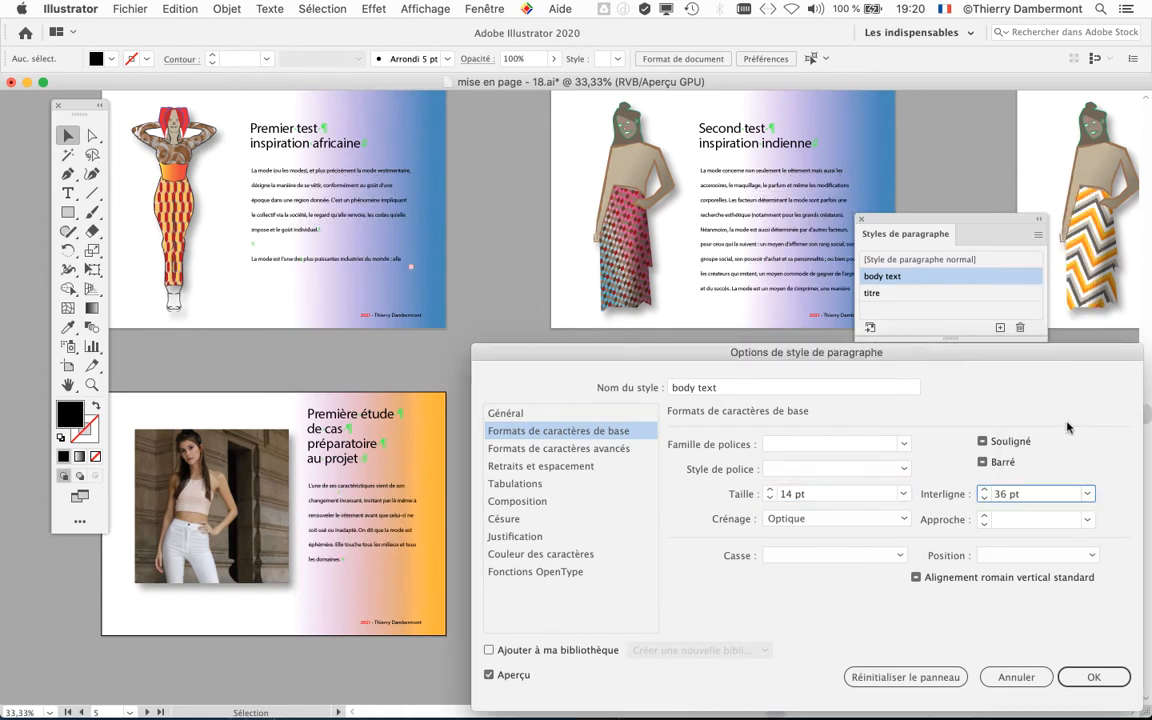
left_click(984, 499)
left_click(984, 499)
left_click(984, 499)
left_click(984, 499)
left_click(983, 499)
left_click(983, 499)
Step: Try tighter leading values of 24 and 25 pt for the body text style, ending back at 26 pt
left_click(983, 499)
left_click(983, 499)
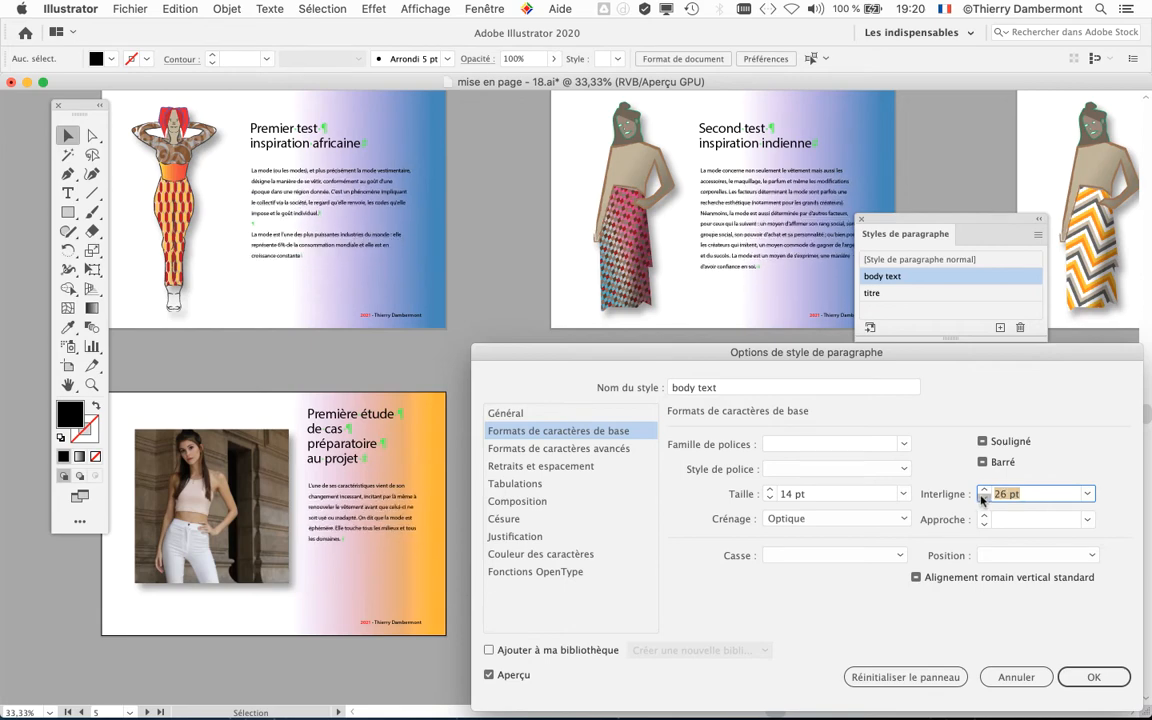
left_click(983, 499)
left_click(983, 499)
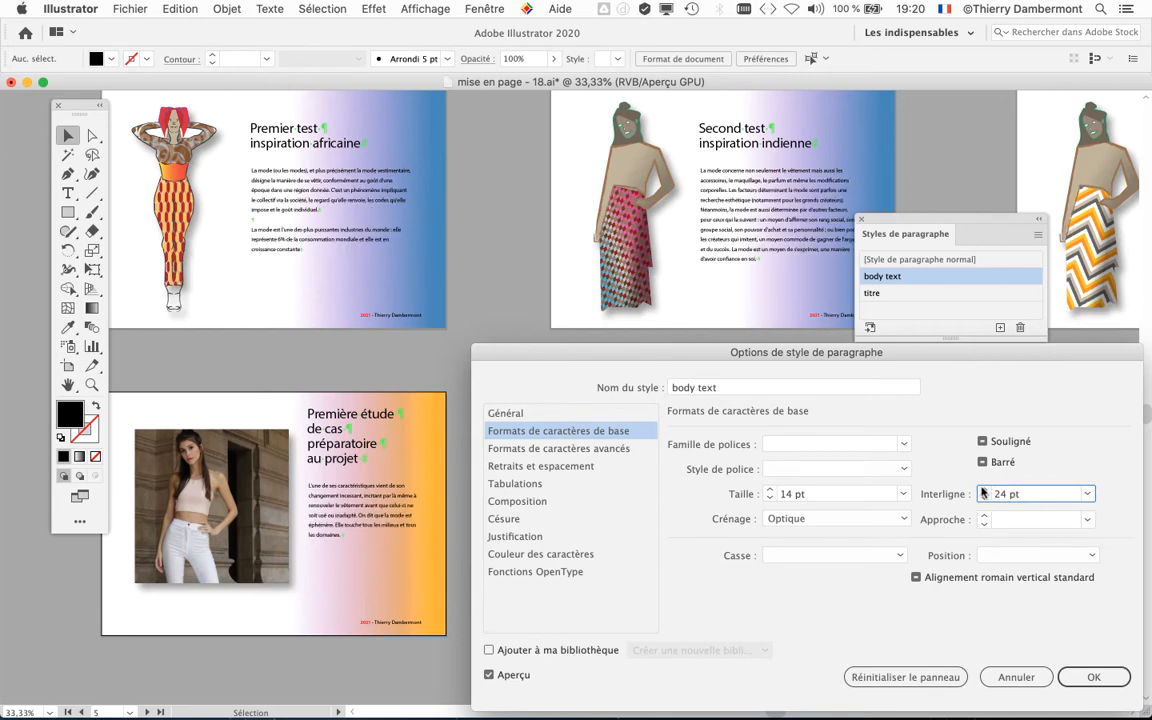
left_click(983, 489)
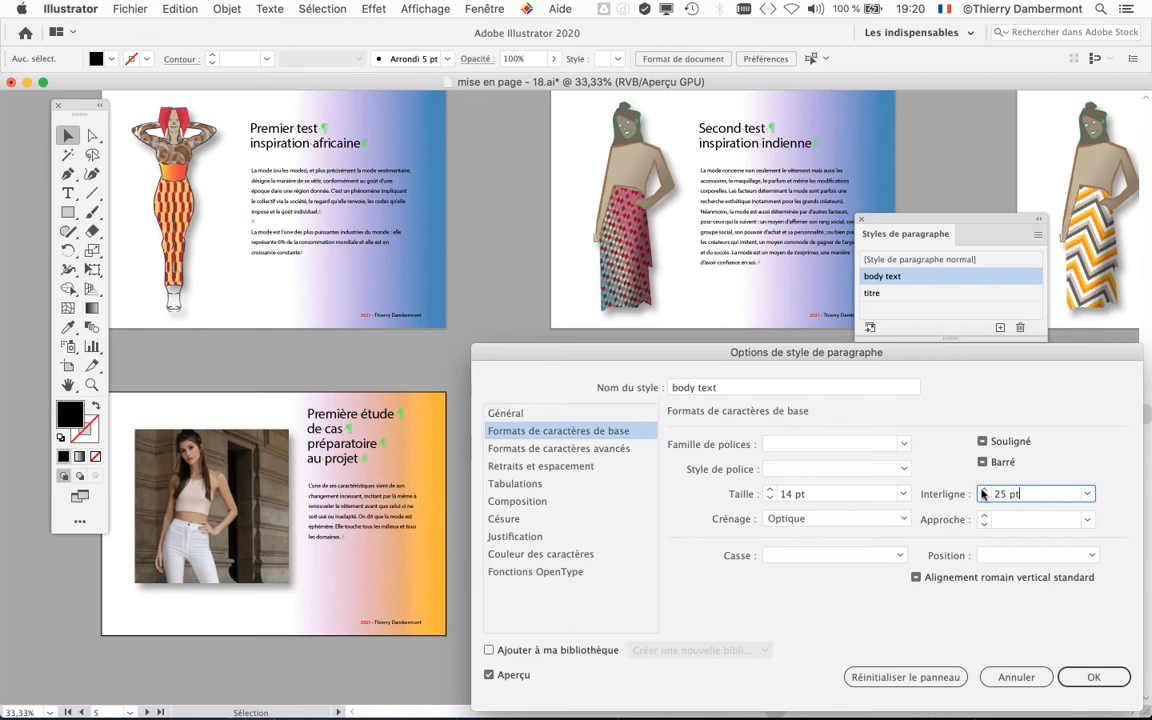
left_click(983, 489)
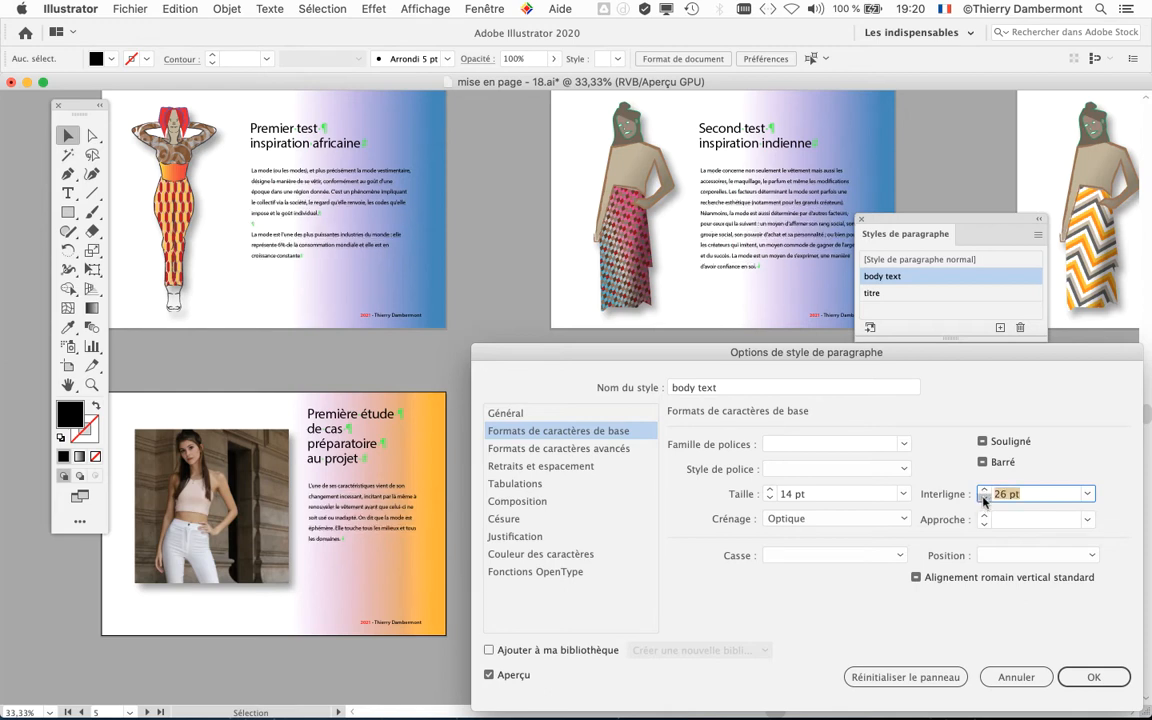
left_click(983, 499)
left_click(983, 499)
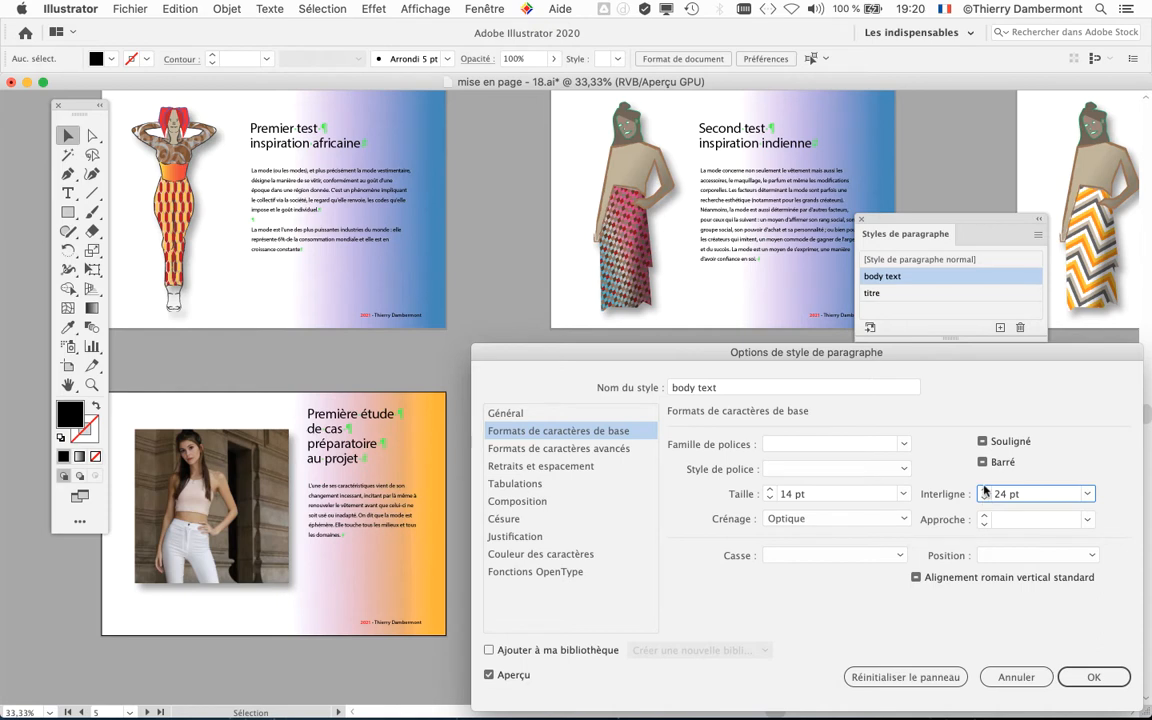
left_click(983, 489)
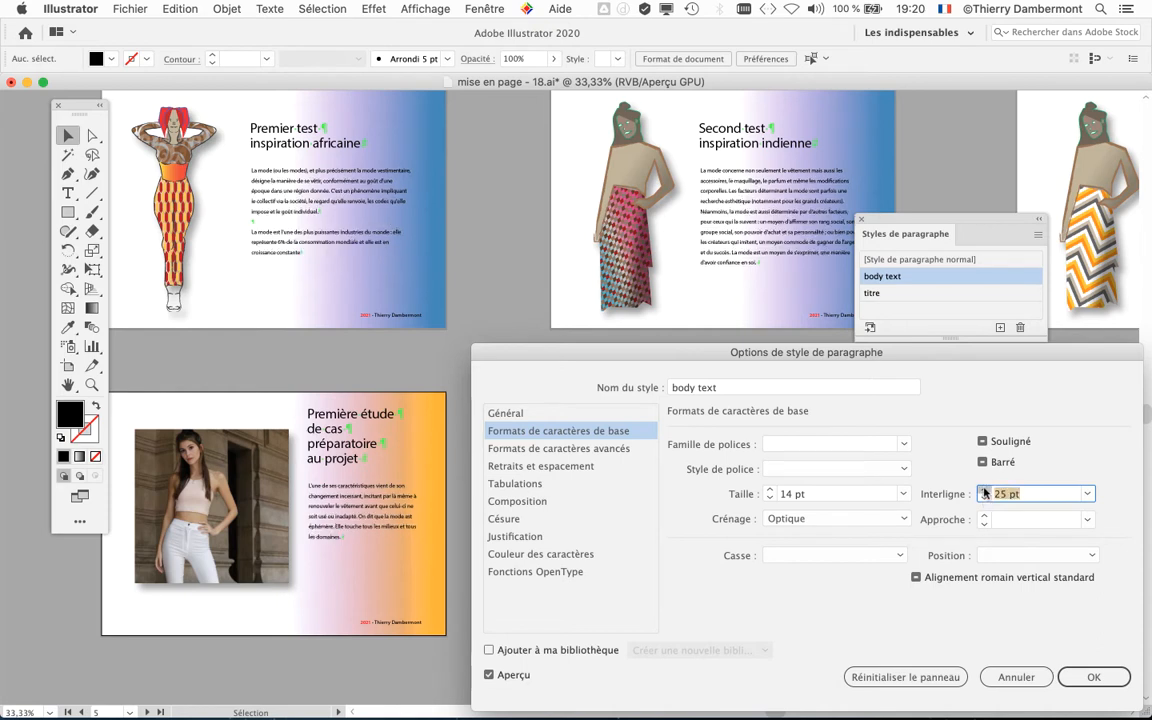
left_click(983, 489)
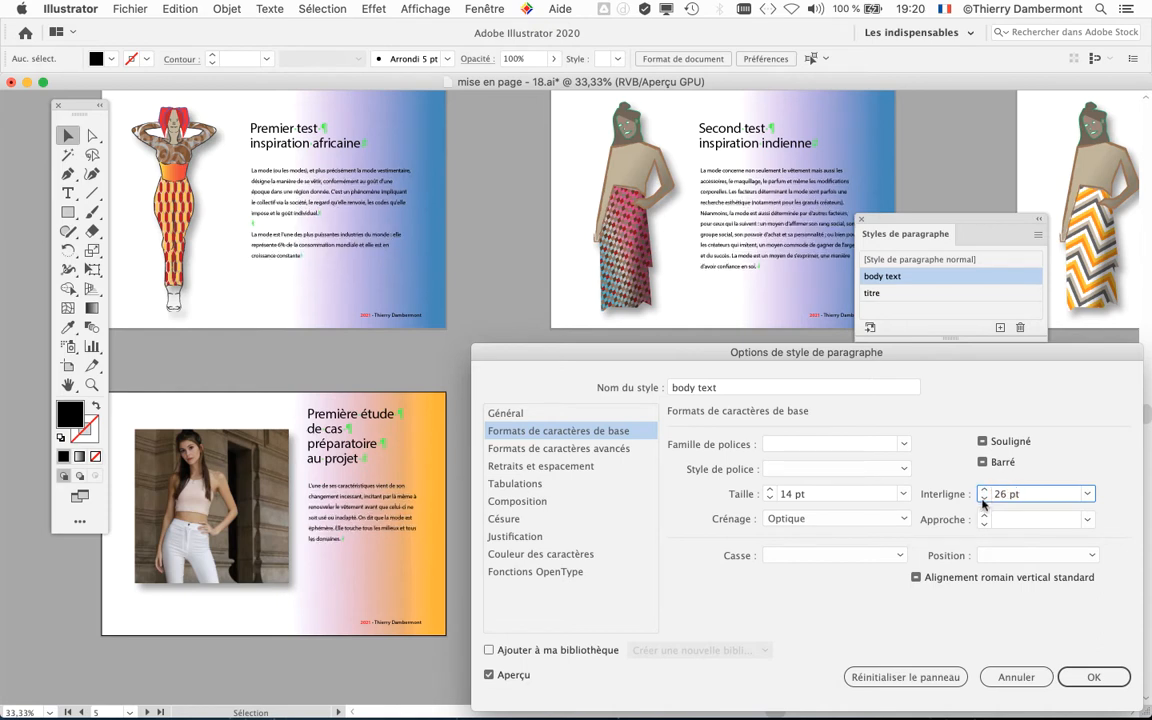
left_click(983, 499)
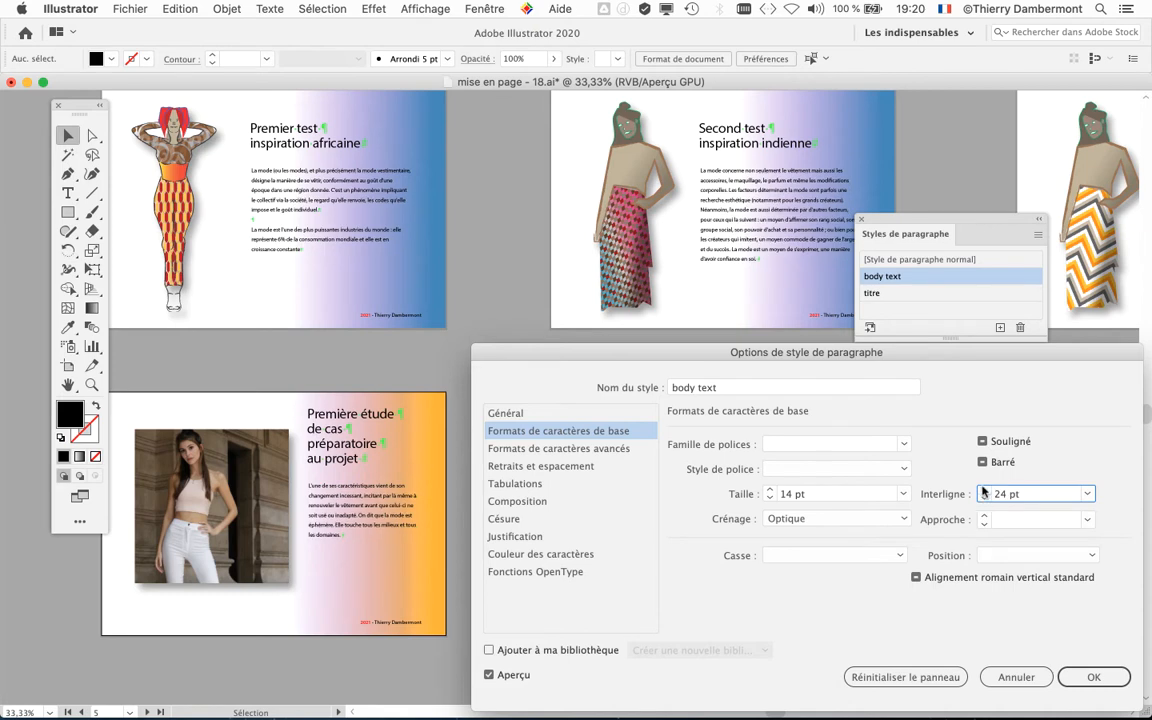
left_click(983, 489)
left_click(983, 489)
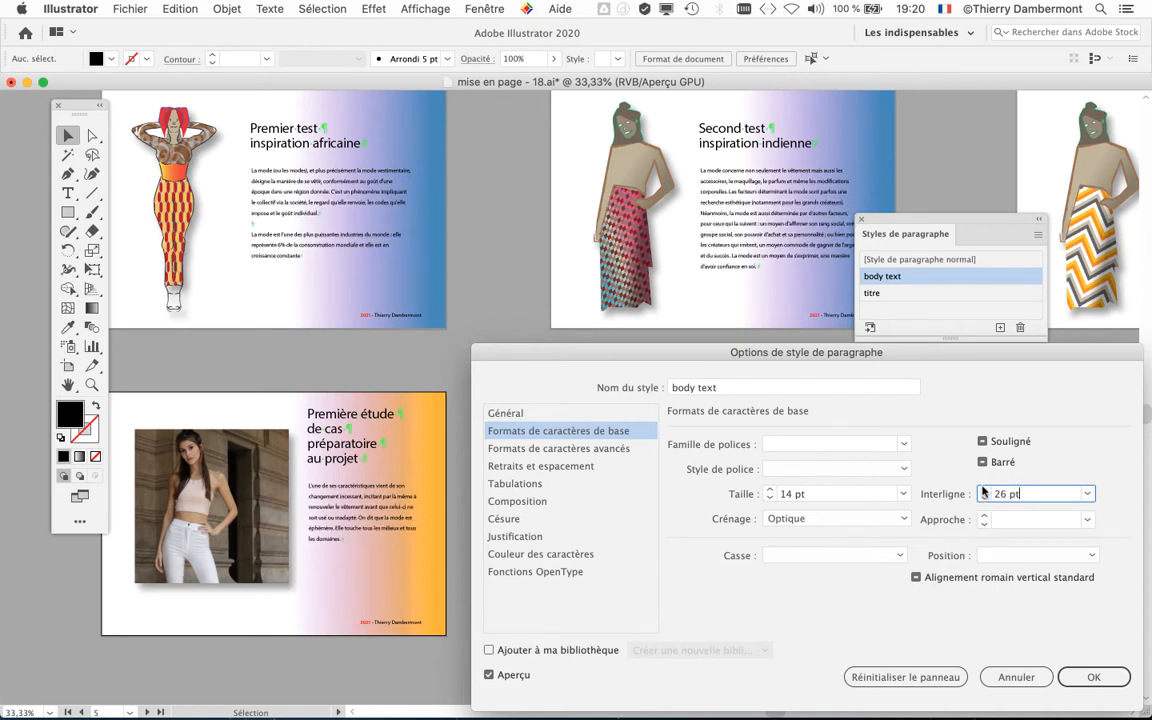
Step: Accept the body text style changes and close the paragraph styles panel
left_click(1094, 677)
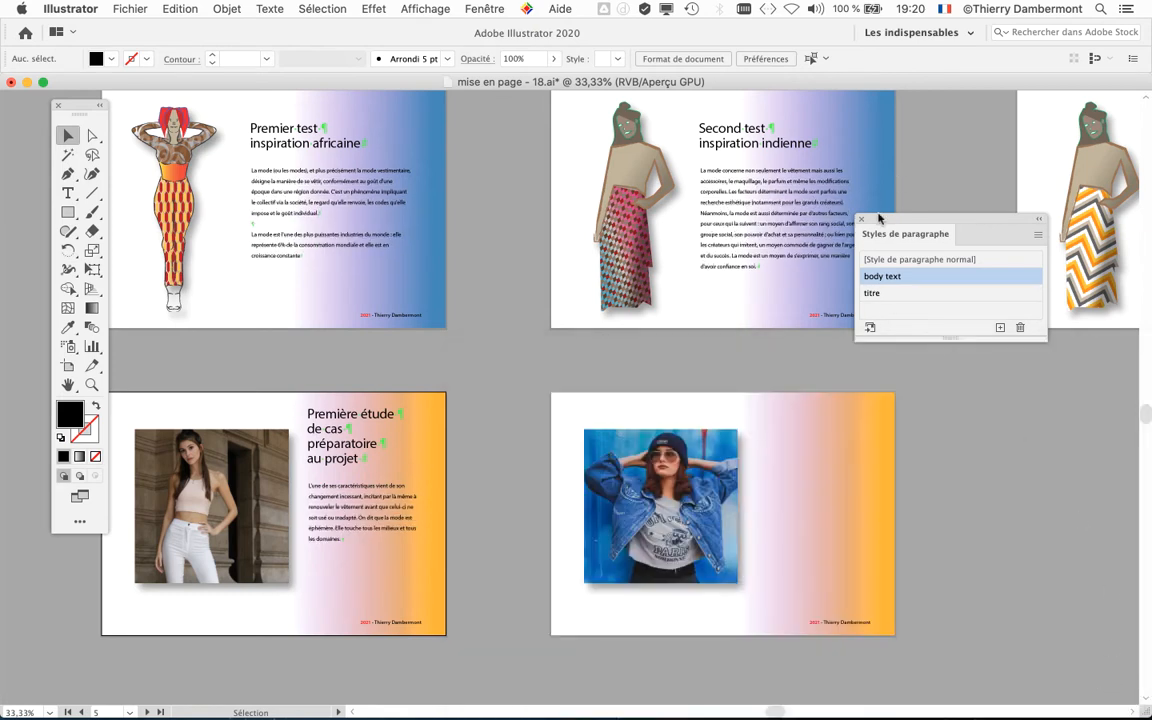
left_click(861, 219)
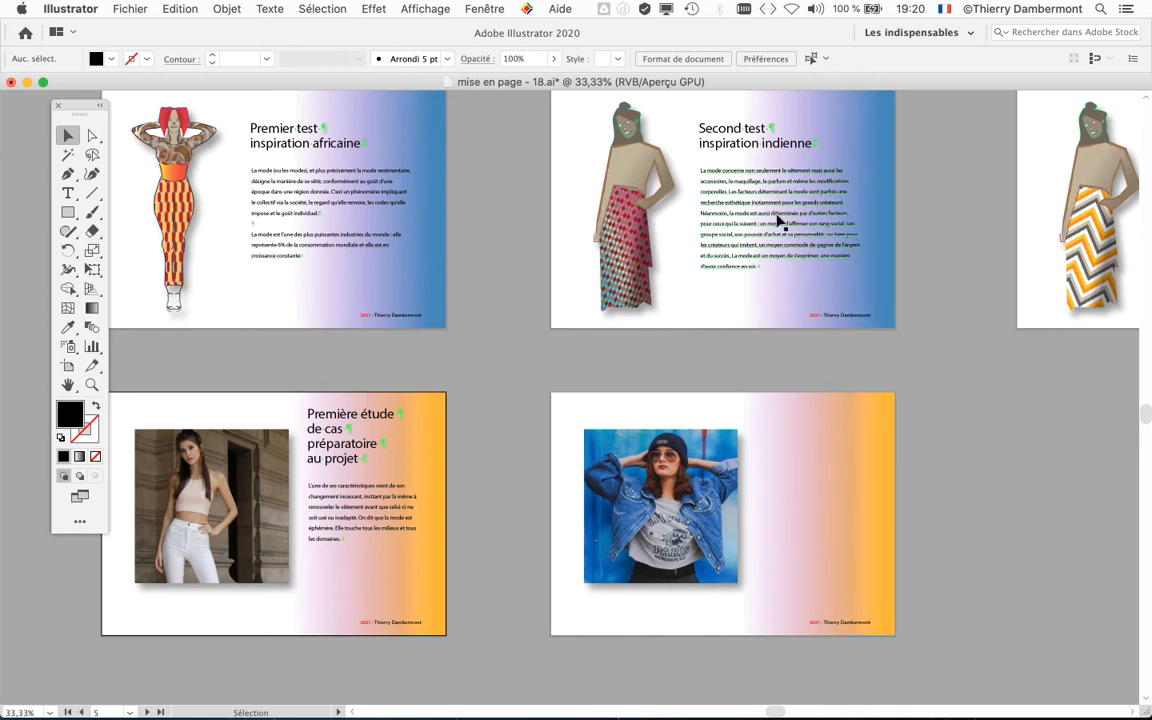
Step: Save the document as a new Illustrator file named "mise en page - 19.ai" in the pour moodboard folder, accepting the save options
scroll(778, 218, "up", 3)
scroll(710, 280, "up", 5)
scroll(710, 280, "right", 2)
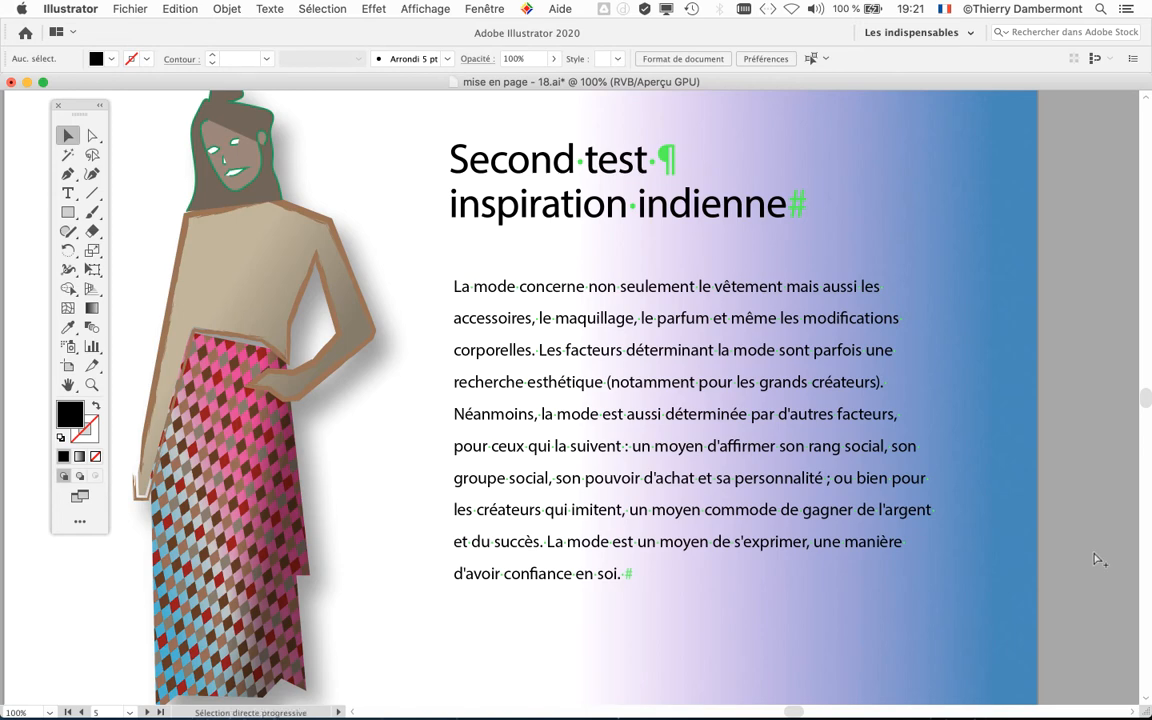
scroll(706, 478, "down", 1)
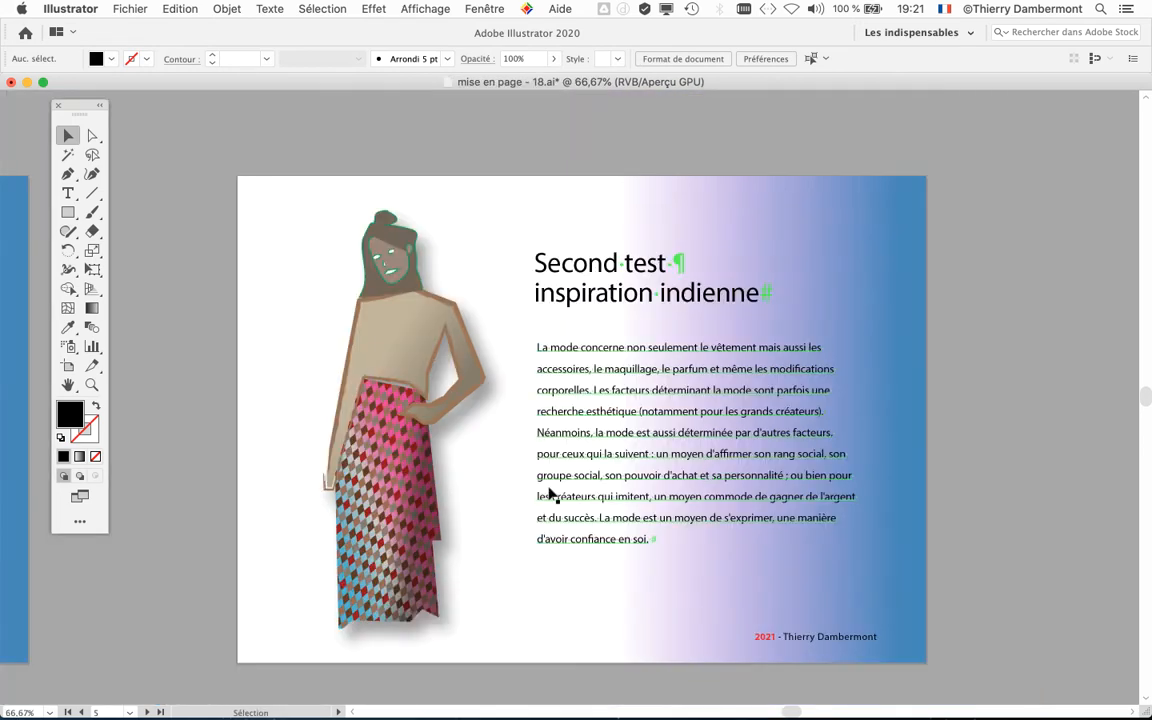
scroll(548, 490, "down", 1)
left_click_drag(498, 456, 917, 426)
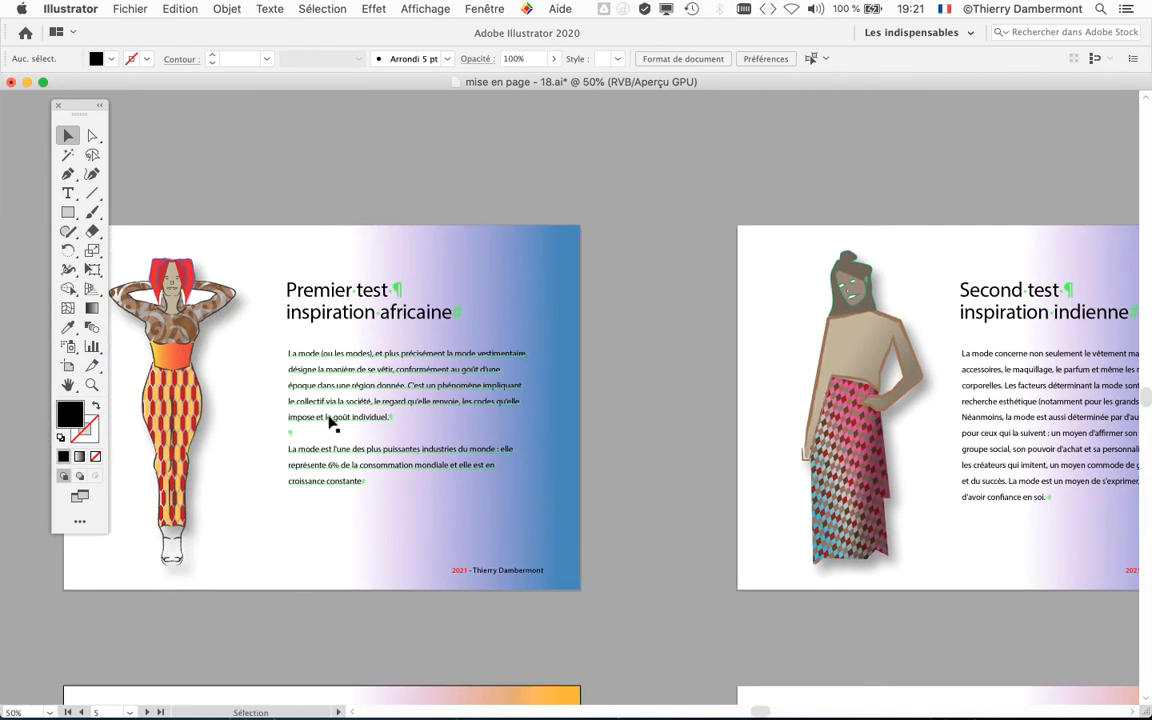
left_click(128, 8)
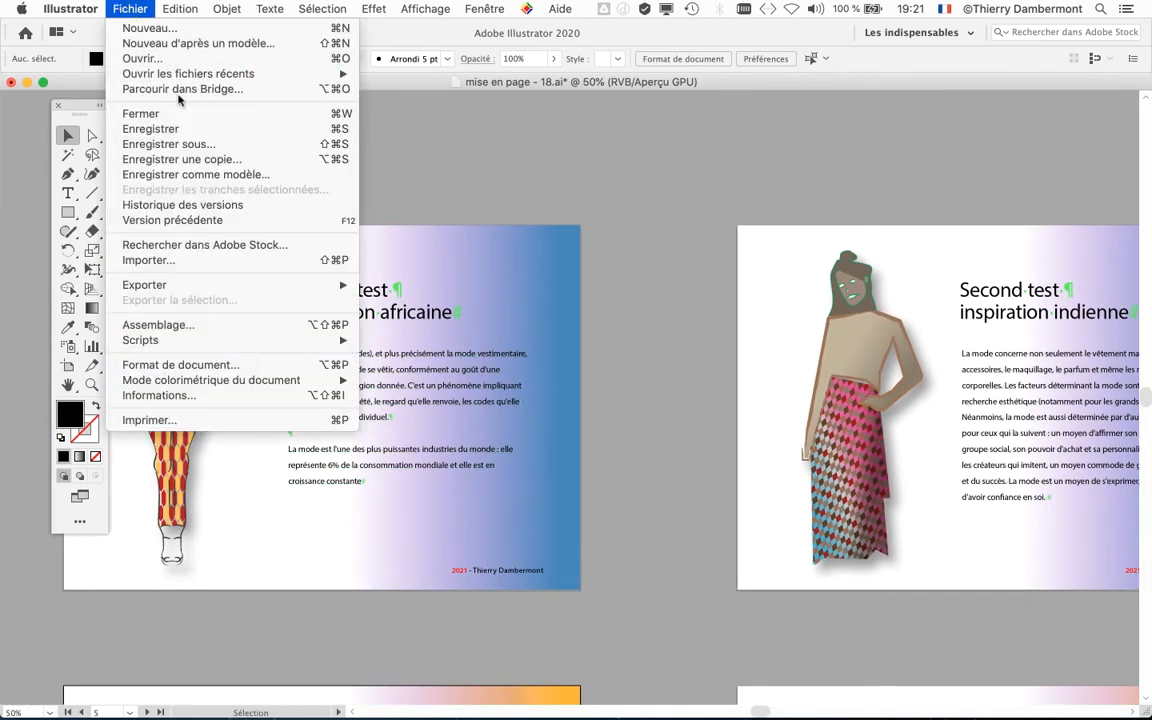
left_click(160, 141)
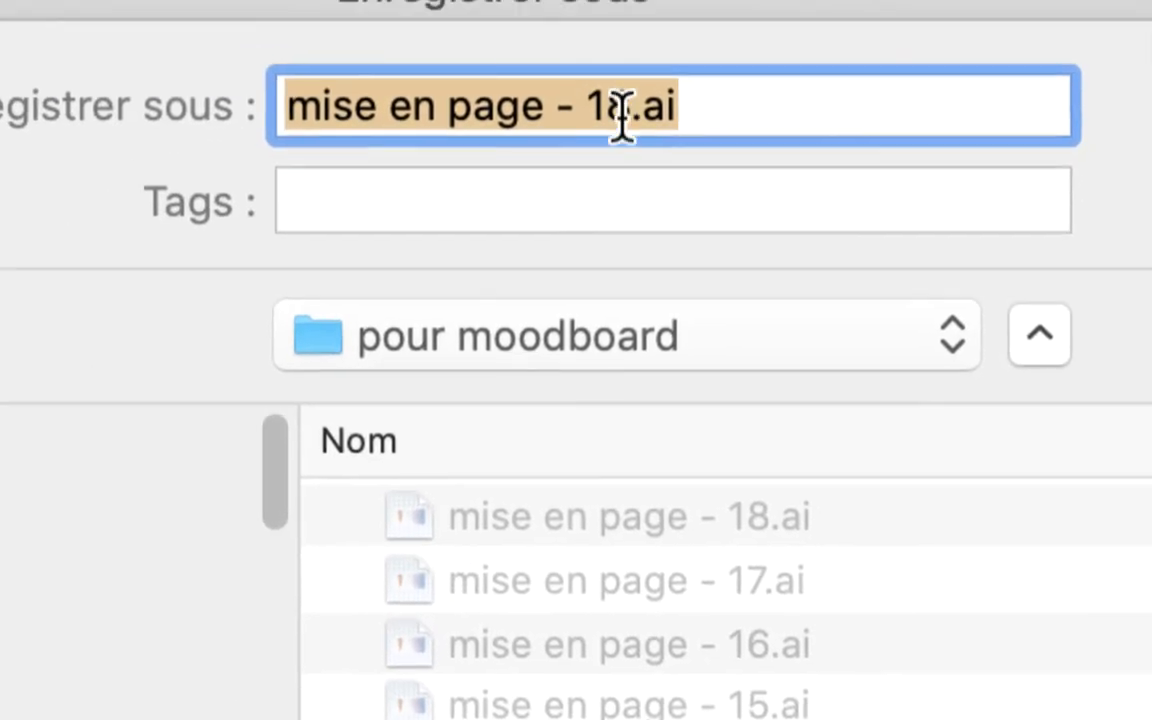
left_click_drag(660, 80, 682, 82)
type("9")
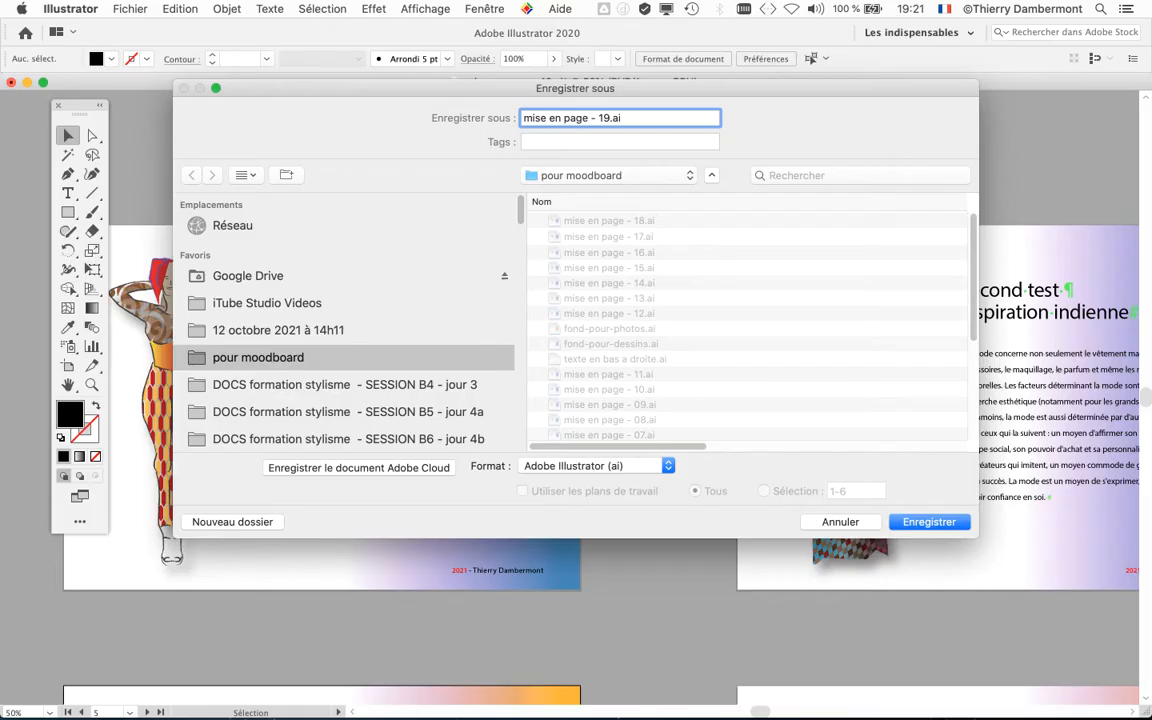
key("Return")
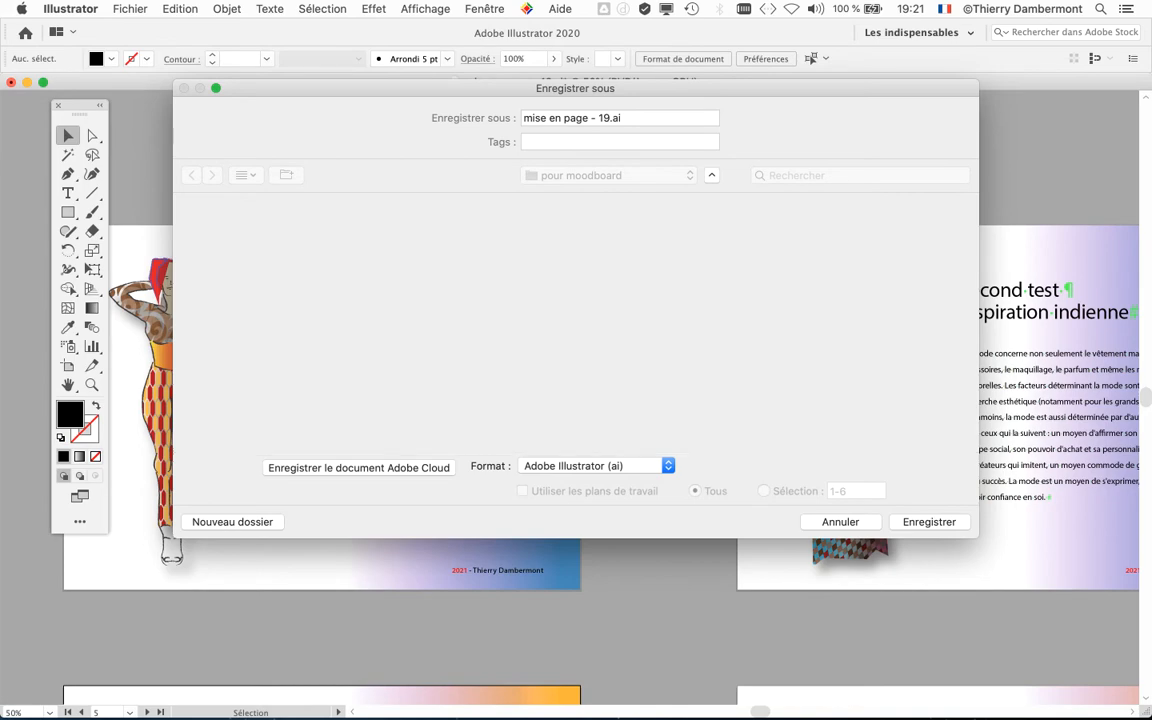
key("Return")
key("super+minus")
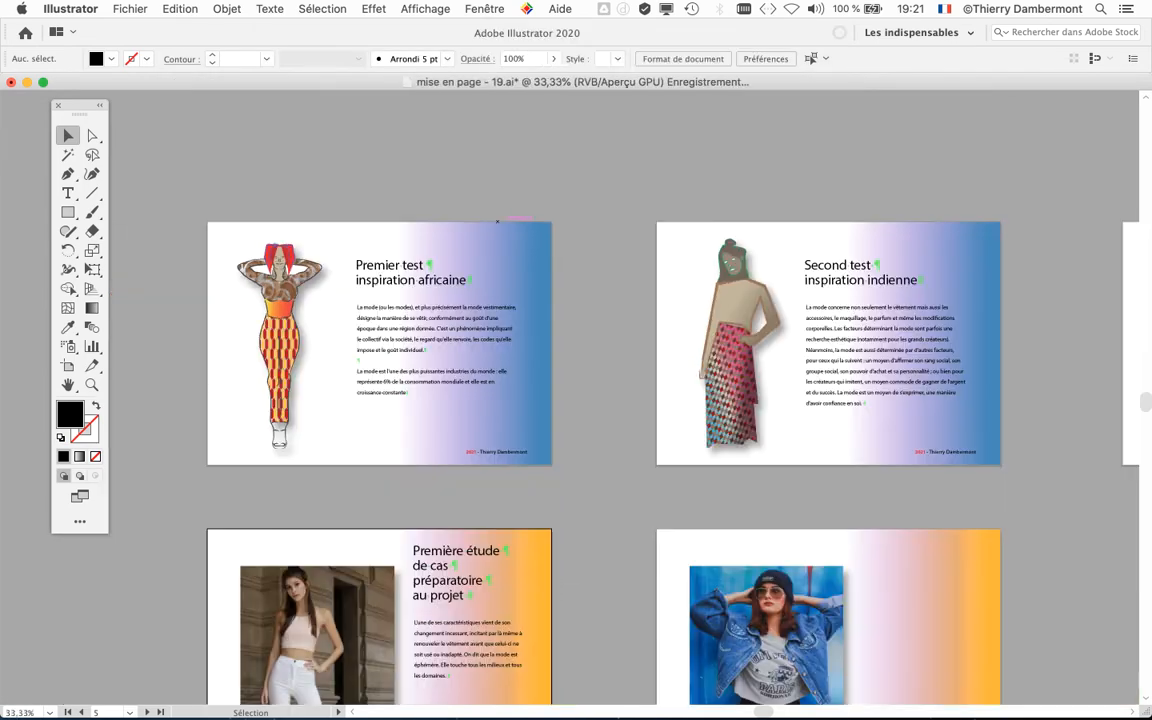
left_click_drag(697, 296, 609, 194)
left_click(485, 8)
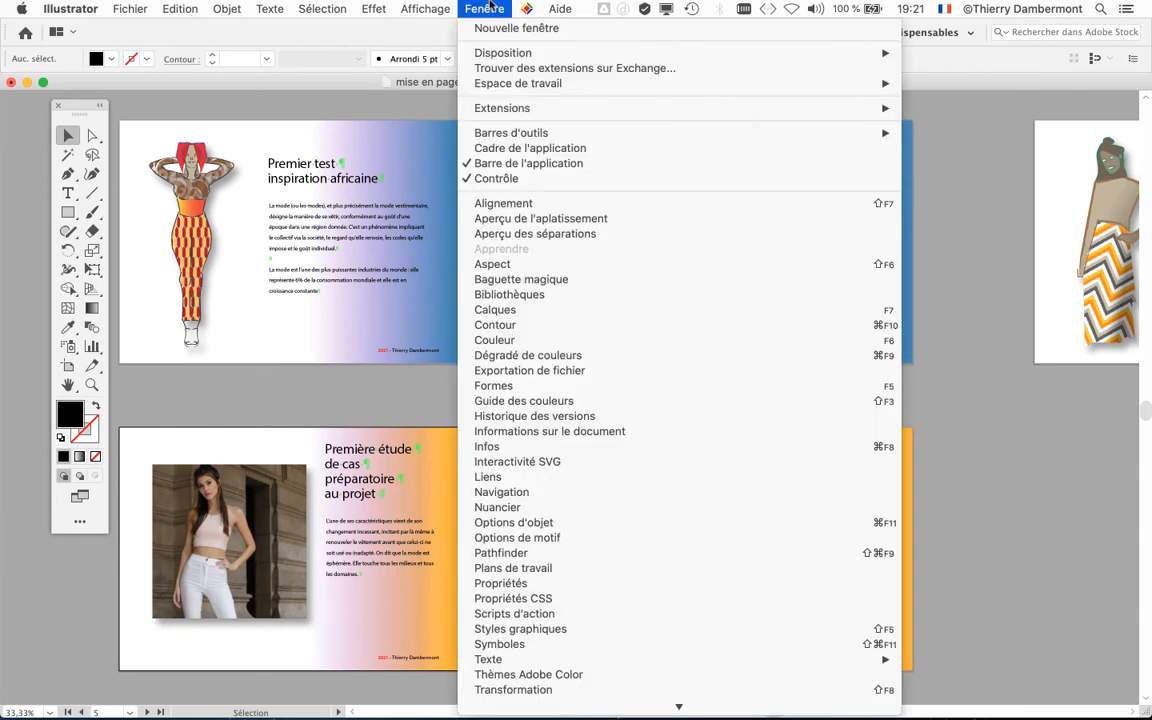
left_click(1090, 598)
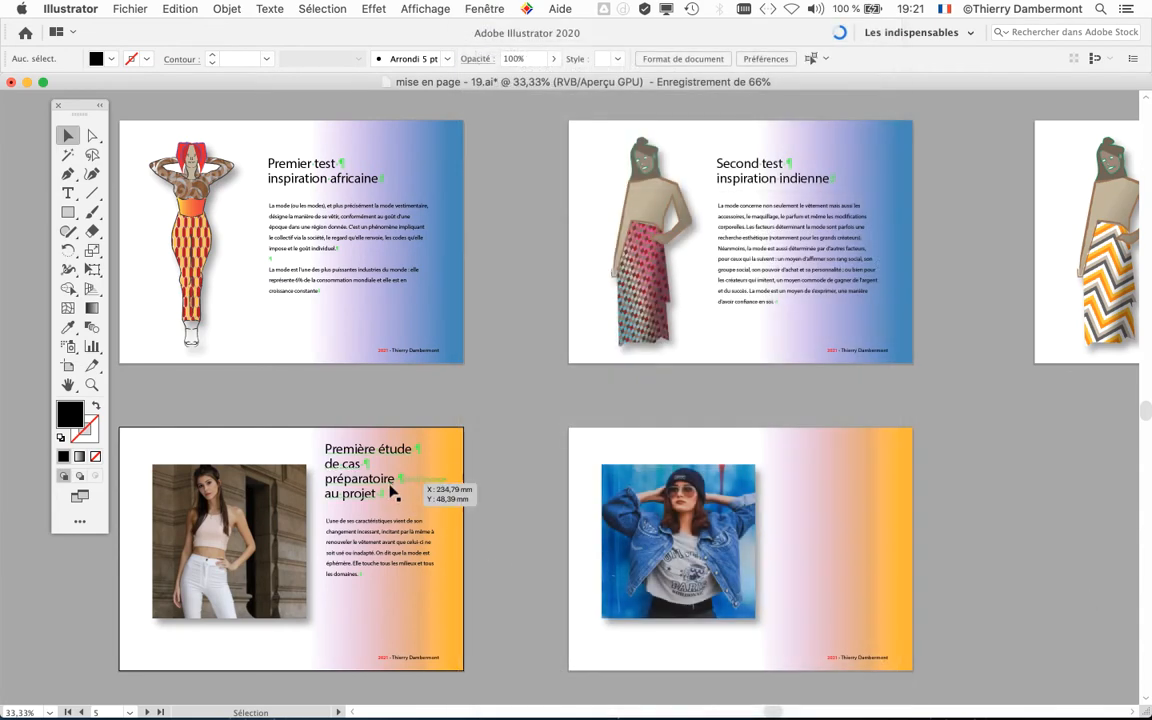
Step: Move the "Première étude de cas préparatoire au projet" and "Premier test inspiration africaine" headings down, closer to their body paragraphs
scroll(350, 438, "up", 2)
left_click(318, 455)
left_click_drag(318, 455, 318, 478)
scroll(617, 489, "up", 5)
scroll(617, 489, "left", 3)
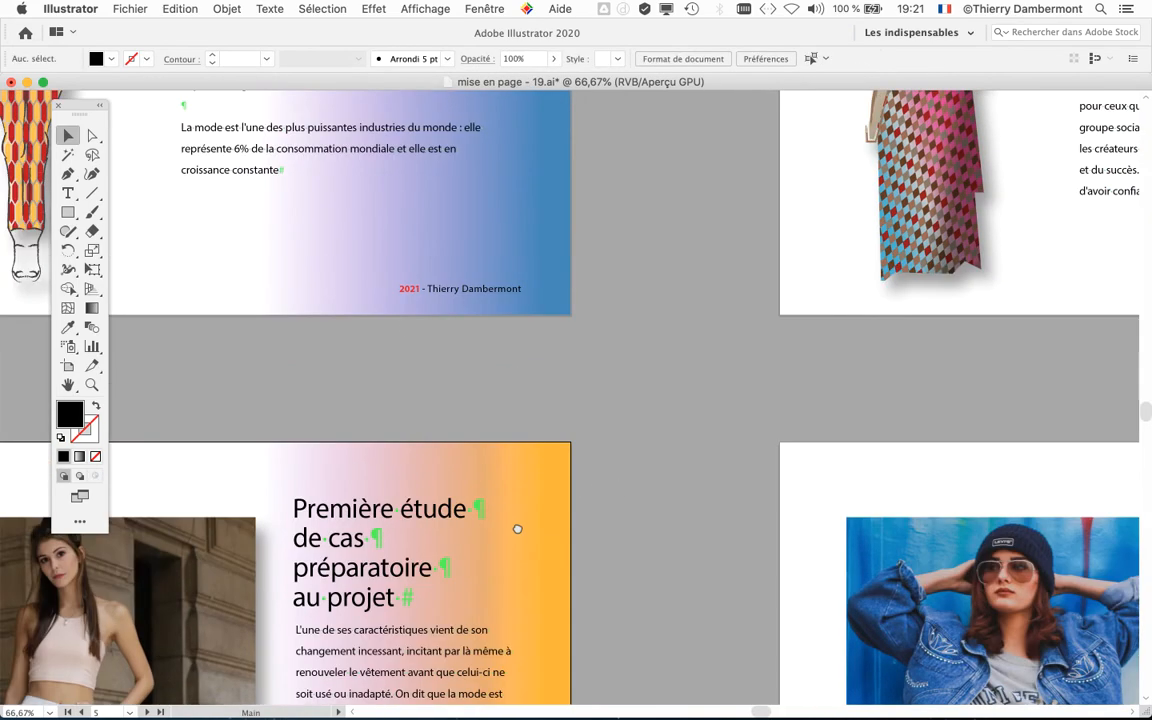
left_click_drag(381, 200, 383, 221)
left_click(826, 348)
Step: Move the "Second test inspiration indienne" heading straight down to sit just above its body paragraph
key("space")
left_click_drag(986, 346, 509, 384)
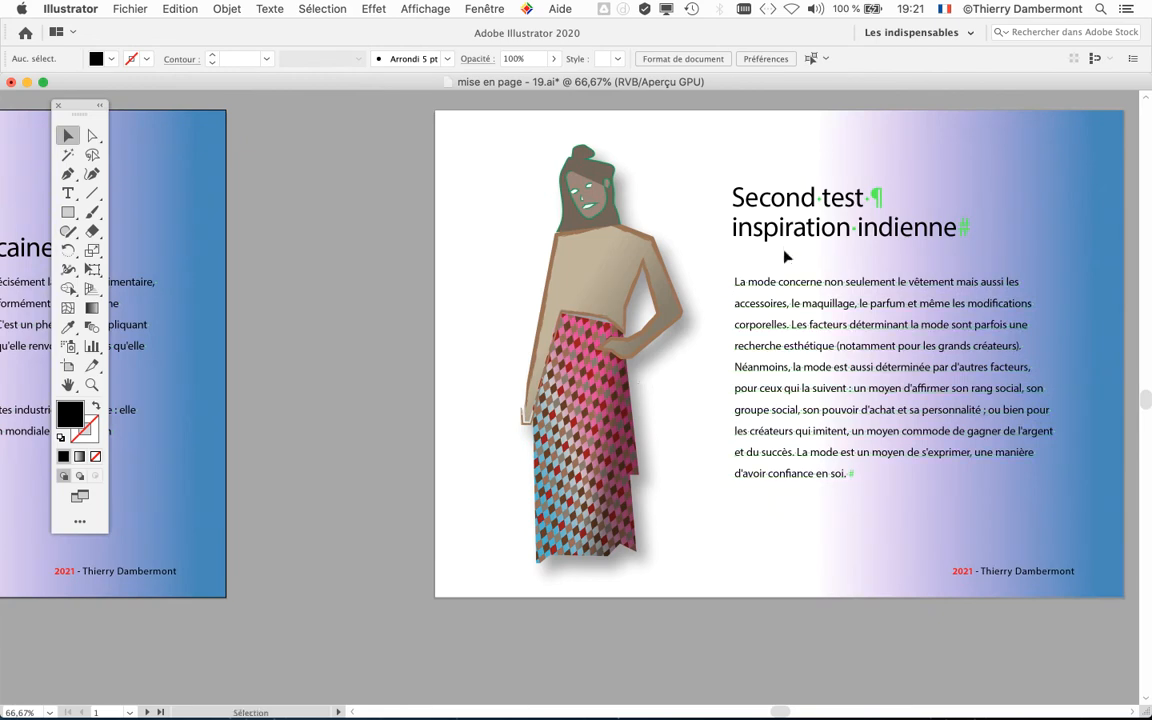
mouse_move(785, 245)
left_mouse_down()
mouse_move(790, 275)
mouse_move(789, 265)
left_mouse_up()
left_click(383, 327)
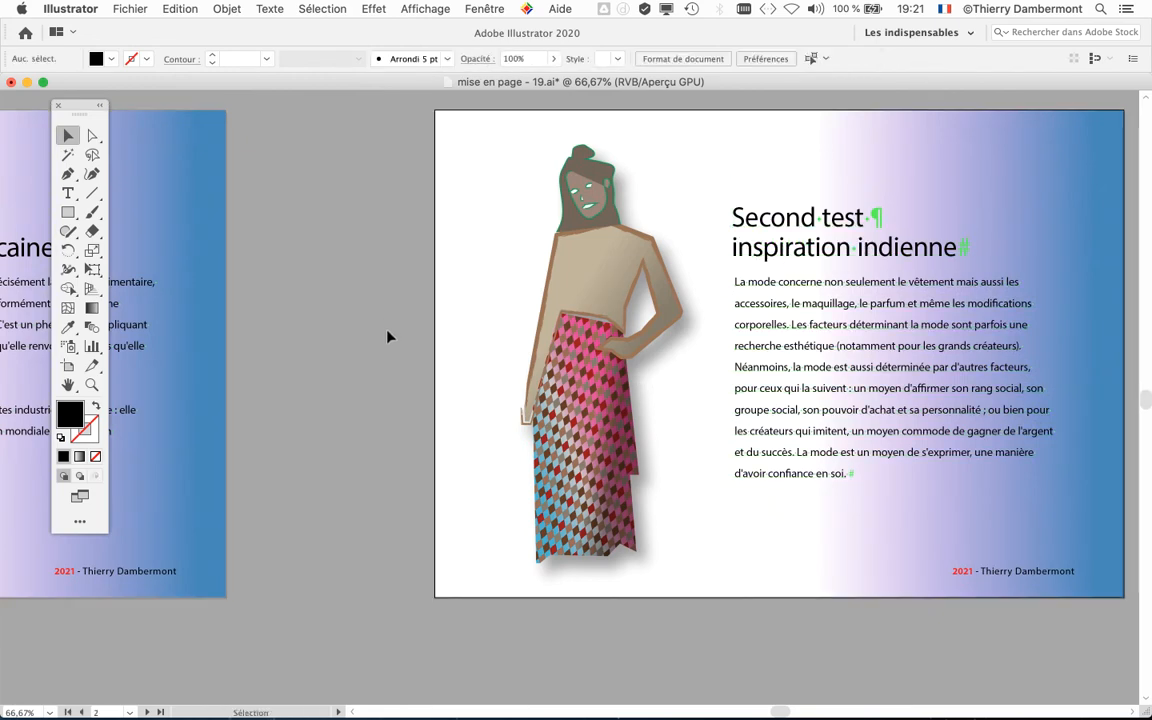
Step: Open the options of the titre paragraph style and place the dialog so that the layout's headings stay in view
scroll(390, 345, "down", 4)
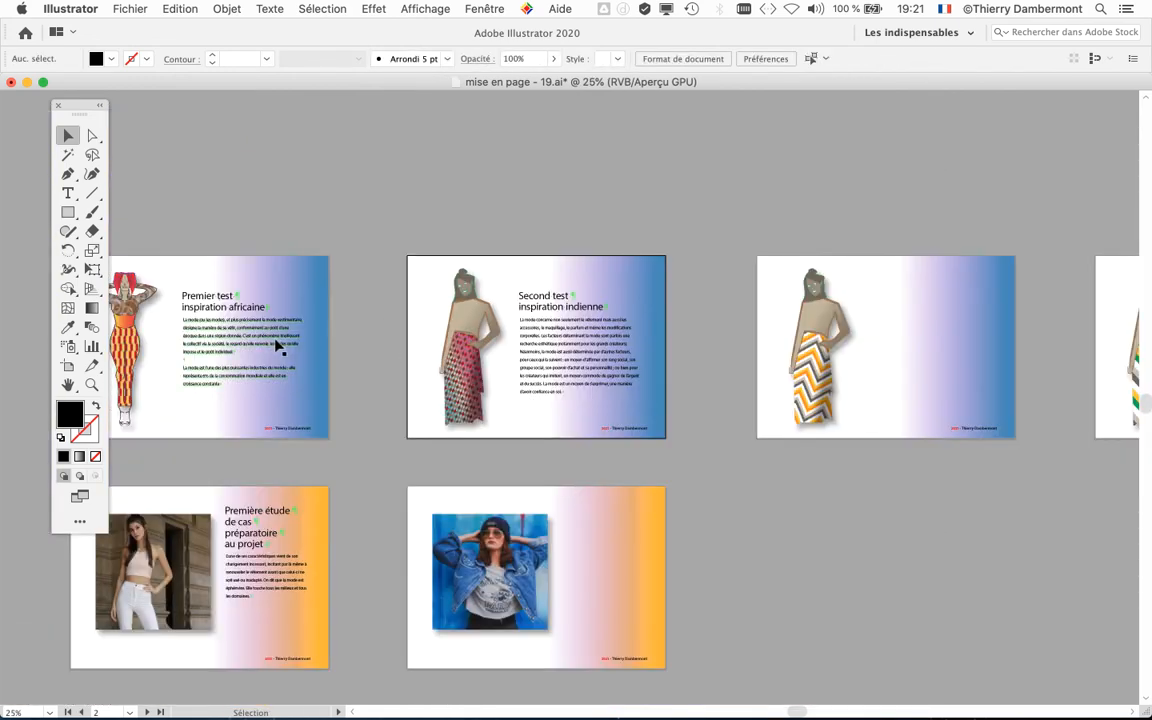
scroll(281, 342, "up", 1)
key("space")
left_click_drag(373, 327, 464, 207)
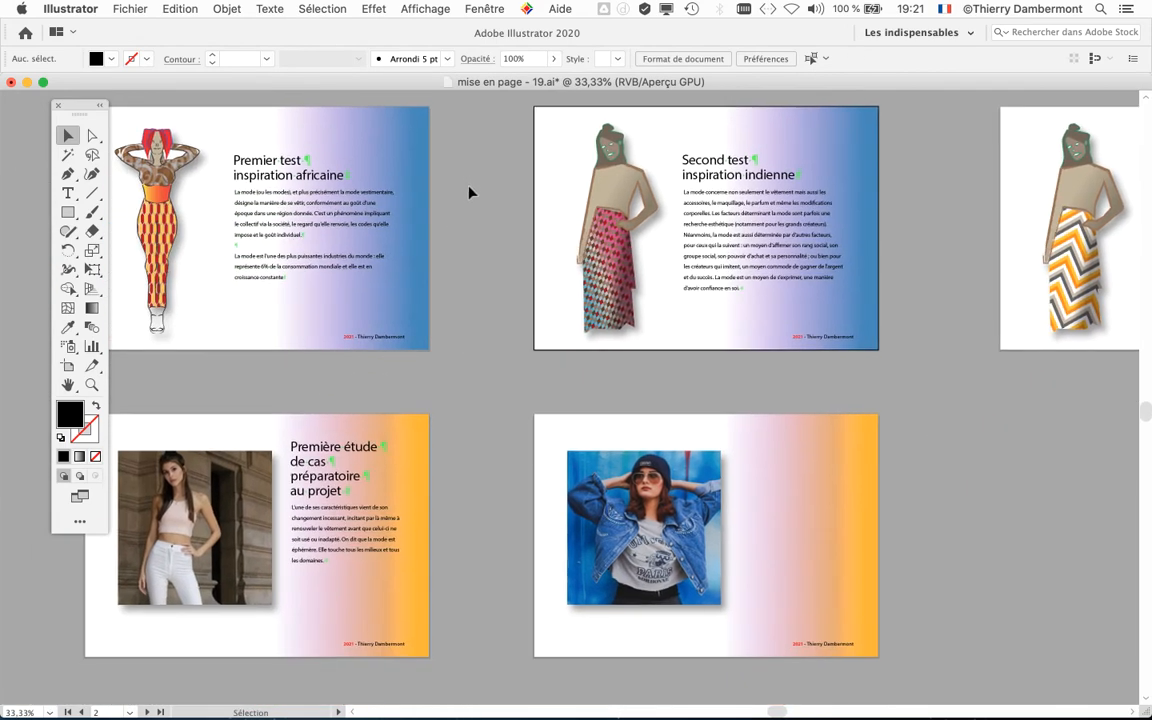
left_click(484, 8)
mouse_move(589, 660)
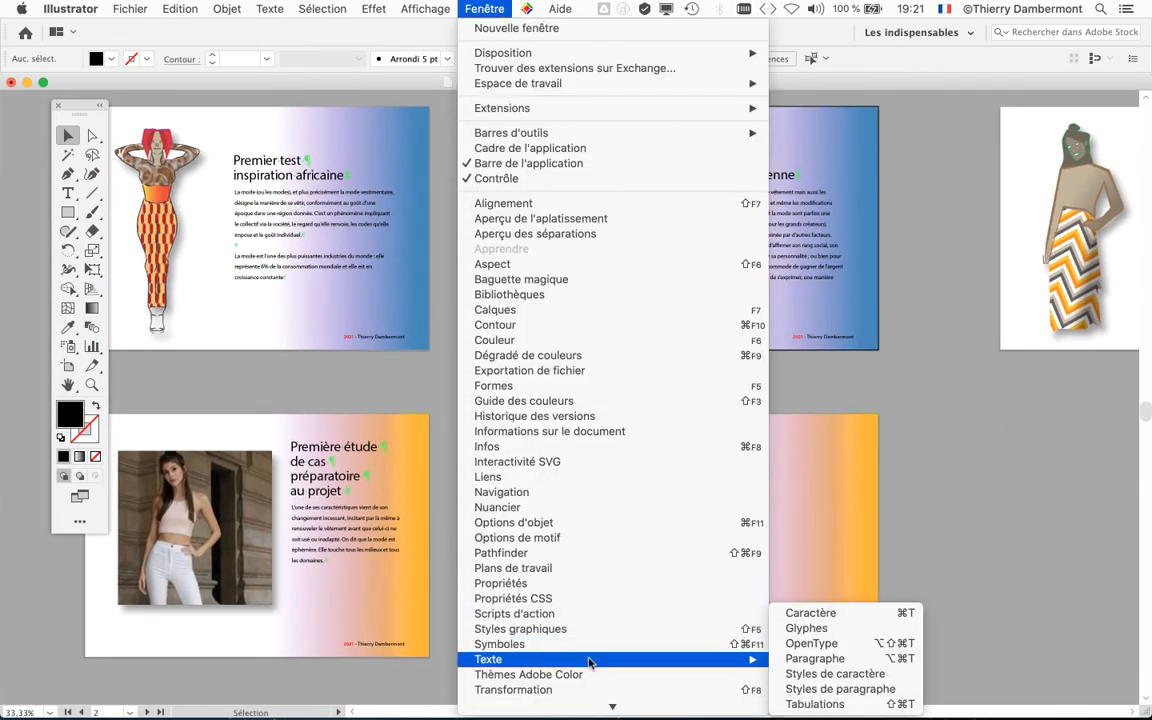
left_click(870, 689)
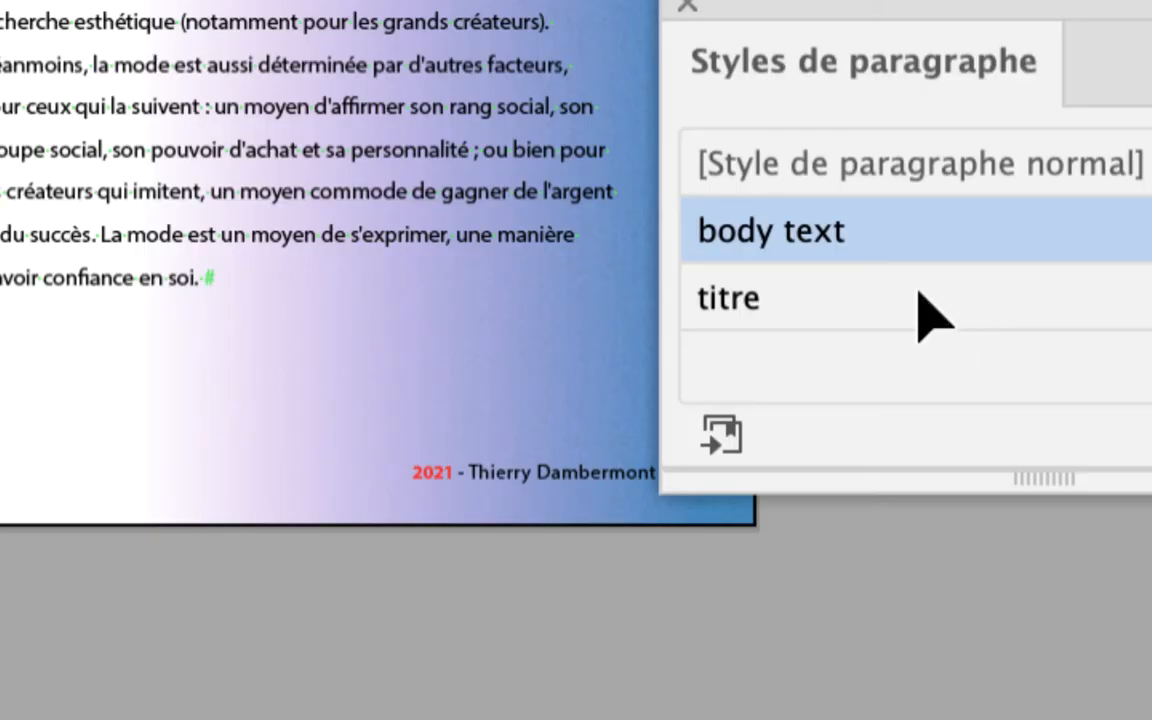
left_click(920, 291)
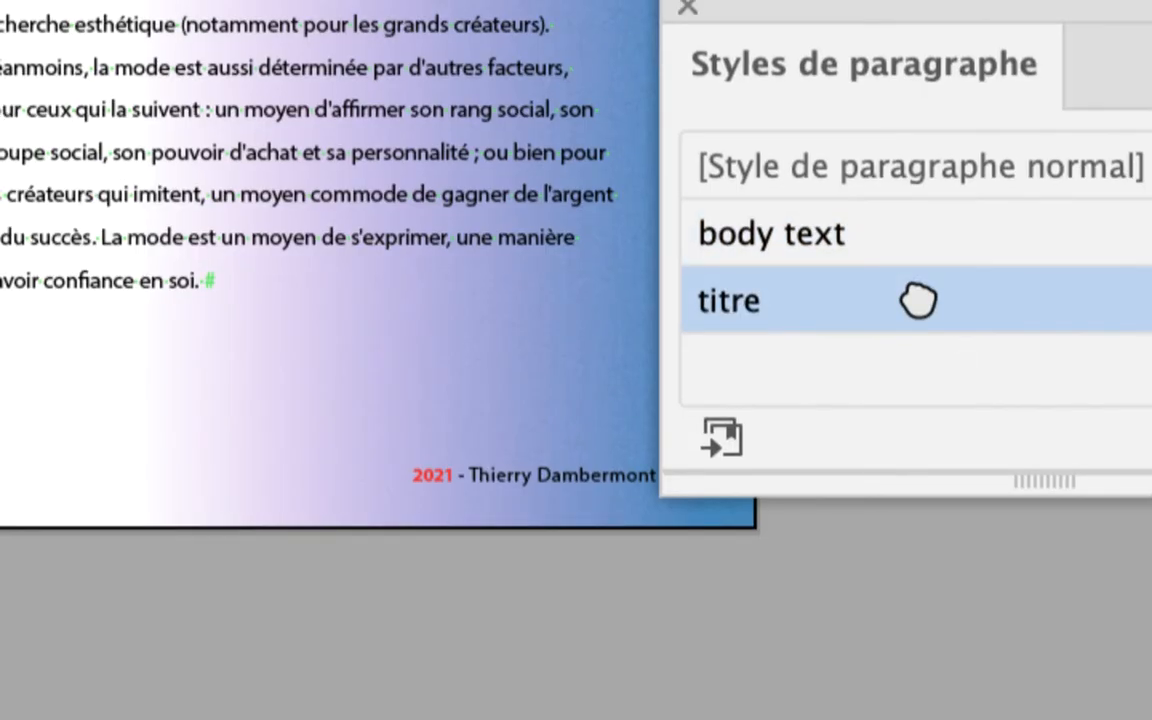
double_click(918, 300)
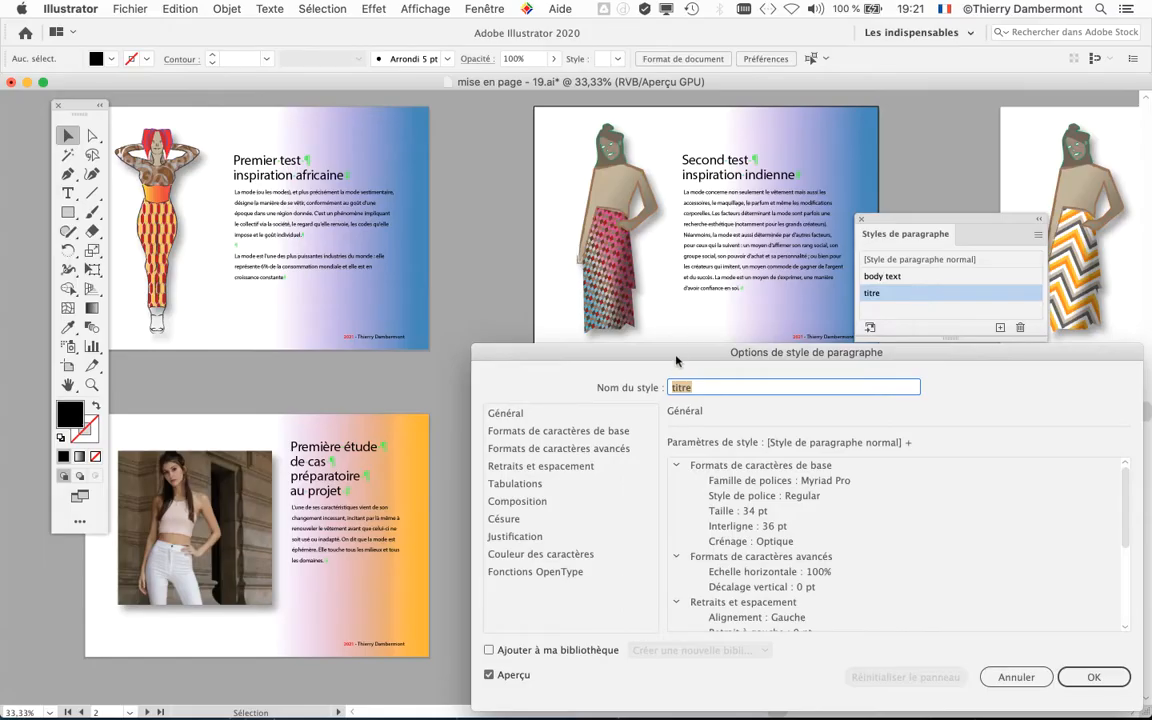
left_click_drag(676, 360, 698, 216)
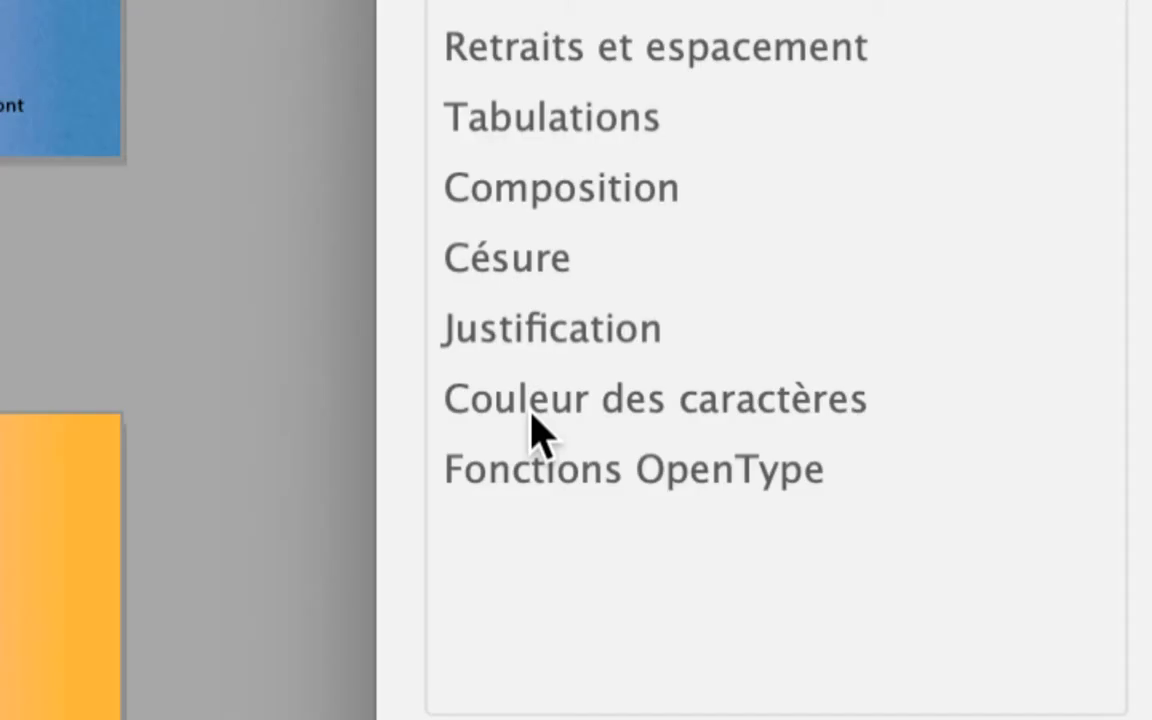
Step: Set the titre style's character fill colour to Magenta CMJN, accept the change and close the paragraph styles panel
left_click(532, 417)
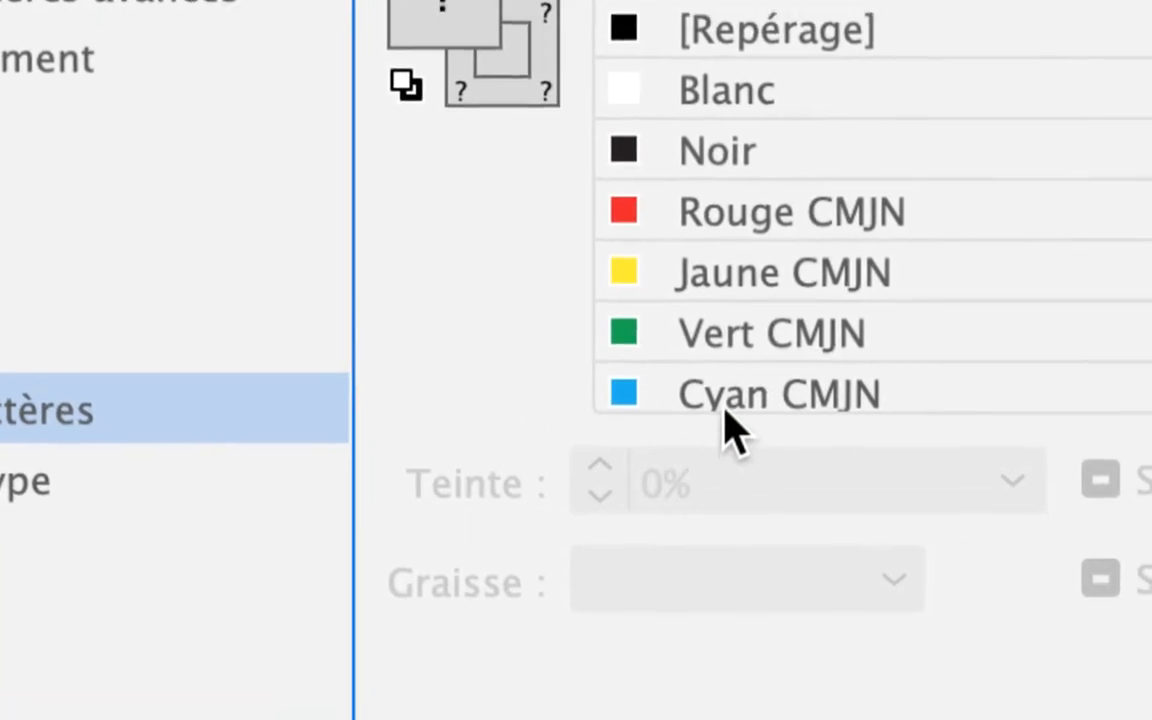
scroll(743, 312, "down", 4)
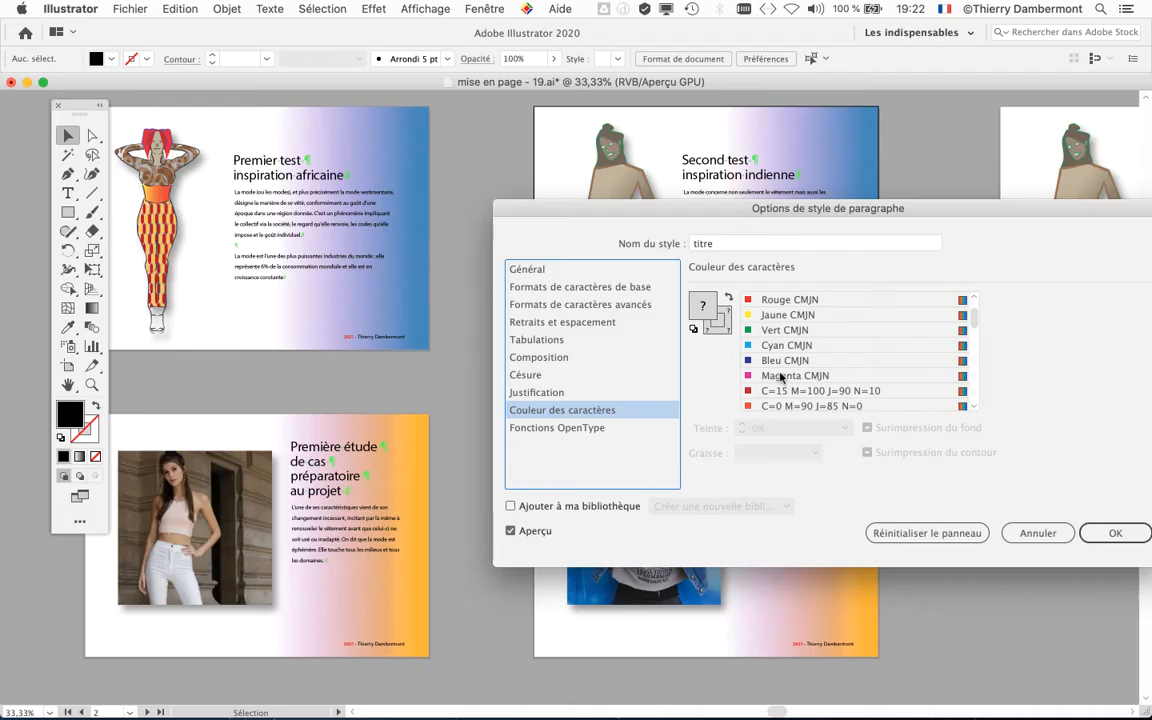
left_click(732, 393)
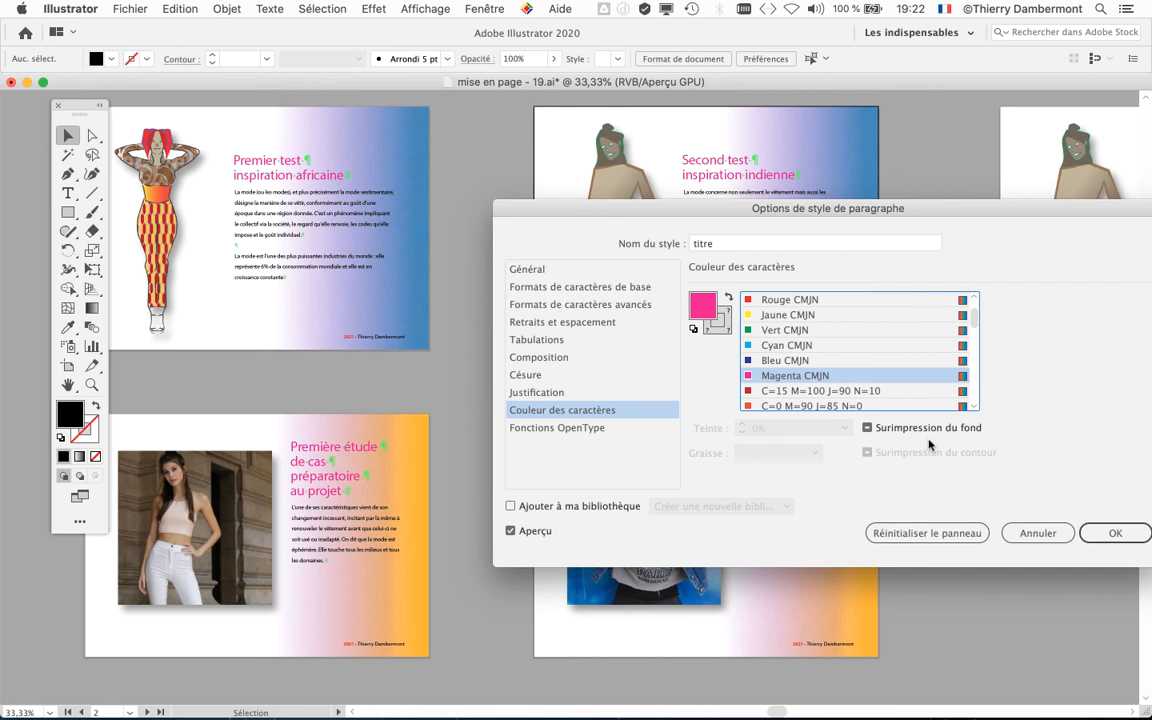
scroll(814, 345, "down", 3)
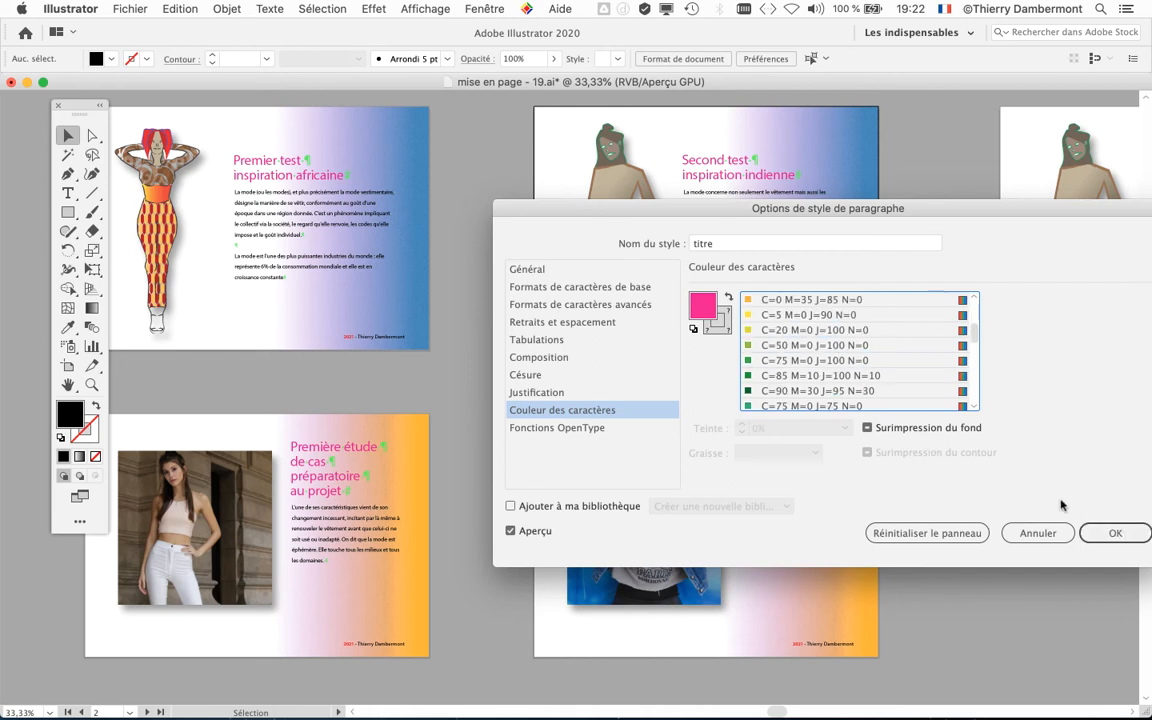
key("Return")
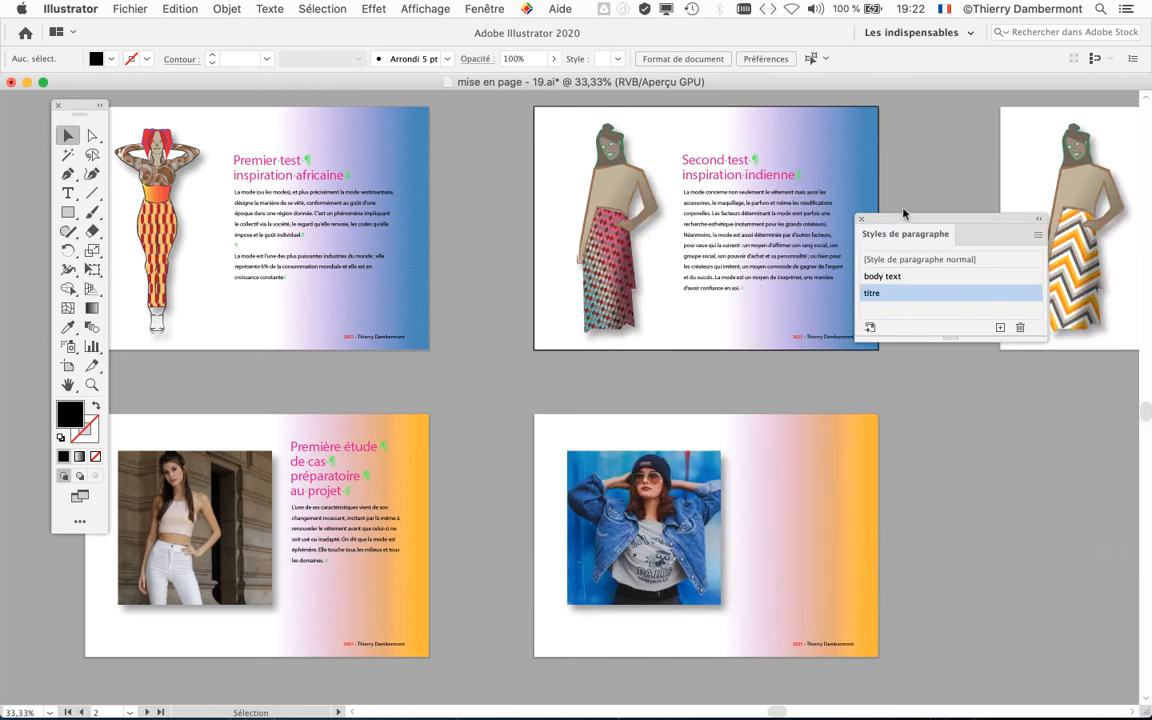
left_click(862, 219)
key("space")
left_click_drag(505, 379, 596, 391)
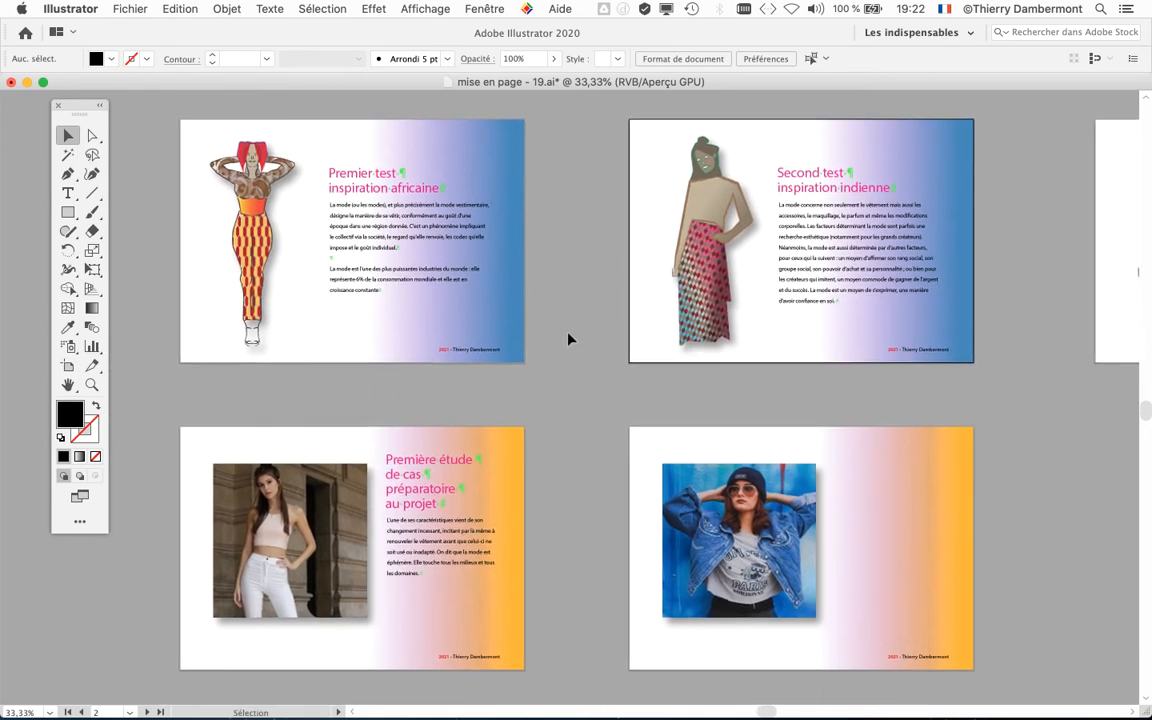
Step: Save the document as a new Illustrator file named "mise en page - 20.ai" in the pour moodboard folder, accepting the save options
key("super")
left_click(130, 8)
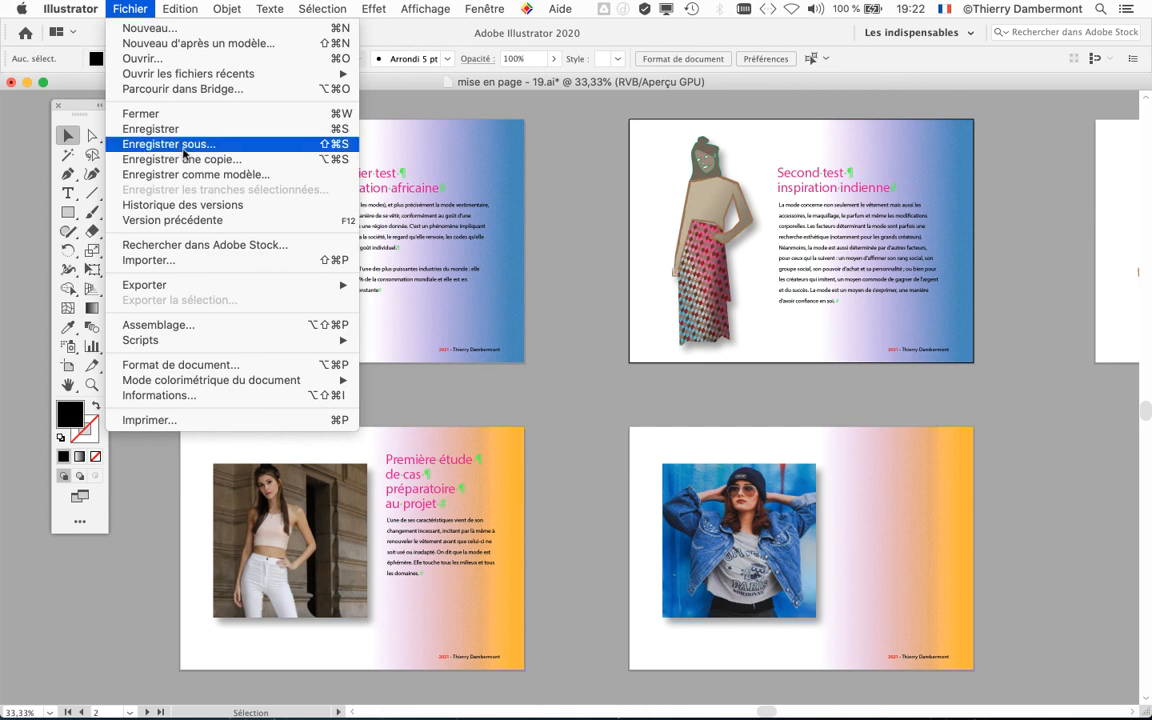
left_click(184, 151)
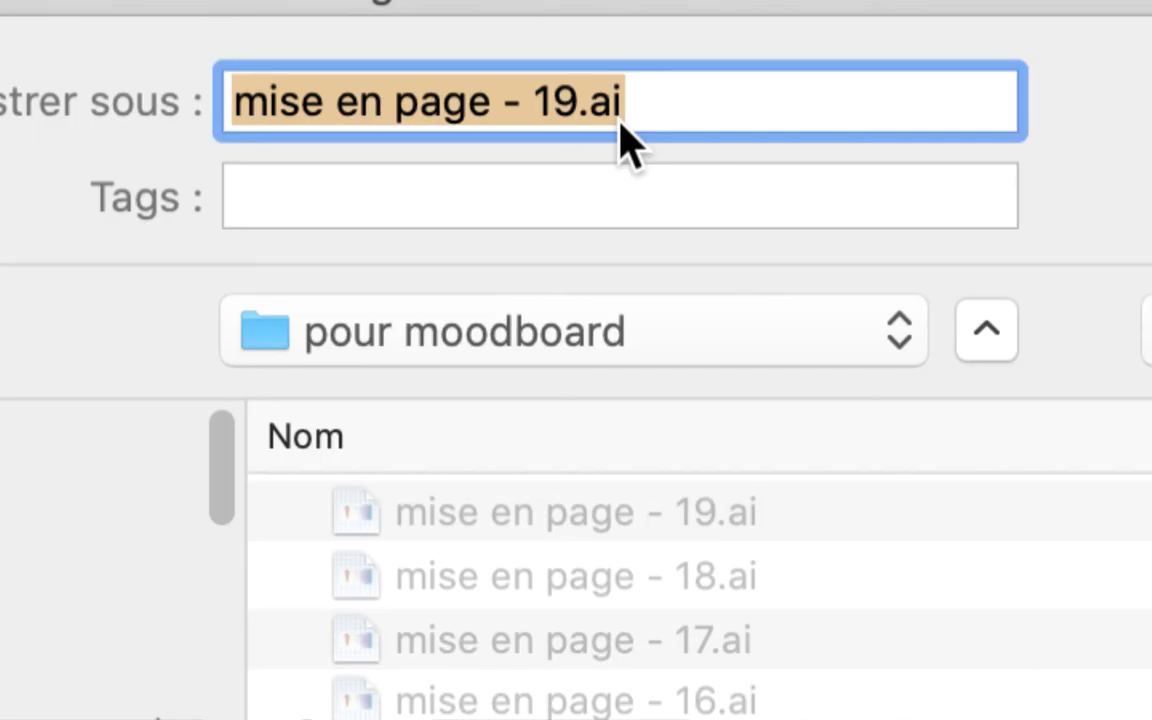
left_click(580, 100)
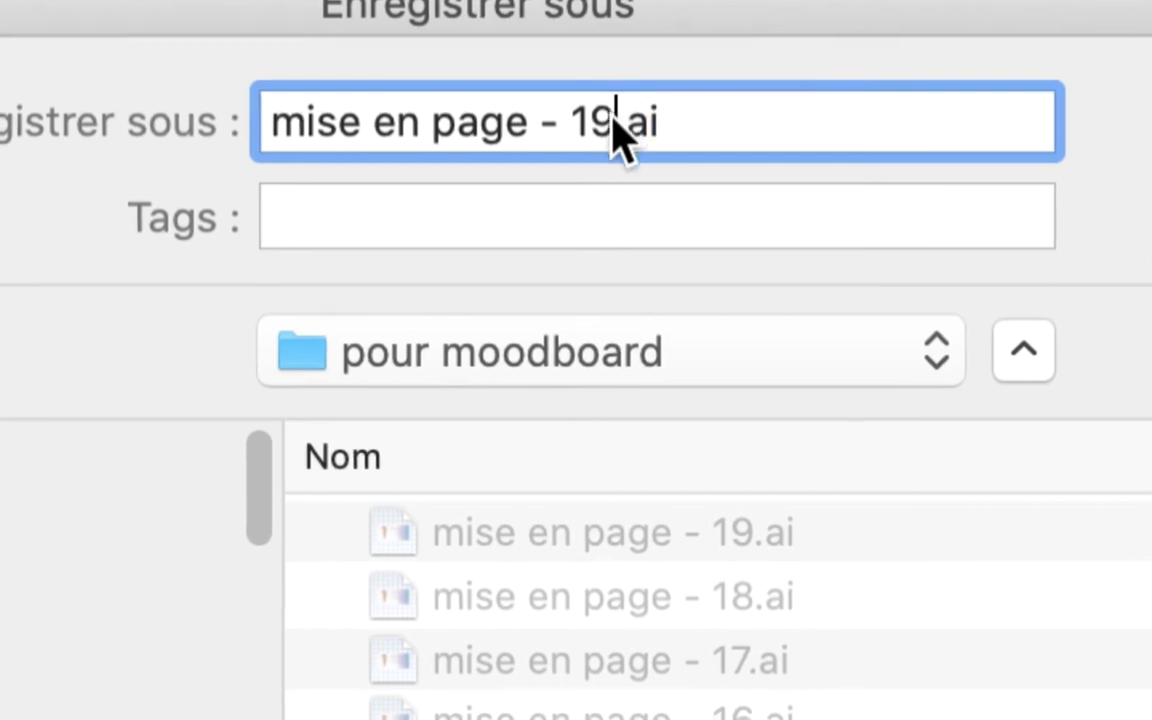
left_click_drag(578, 101, 587, 125)
type("20")
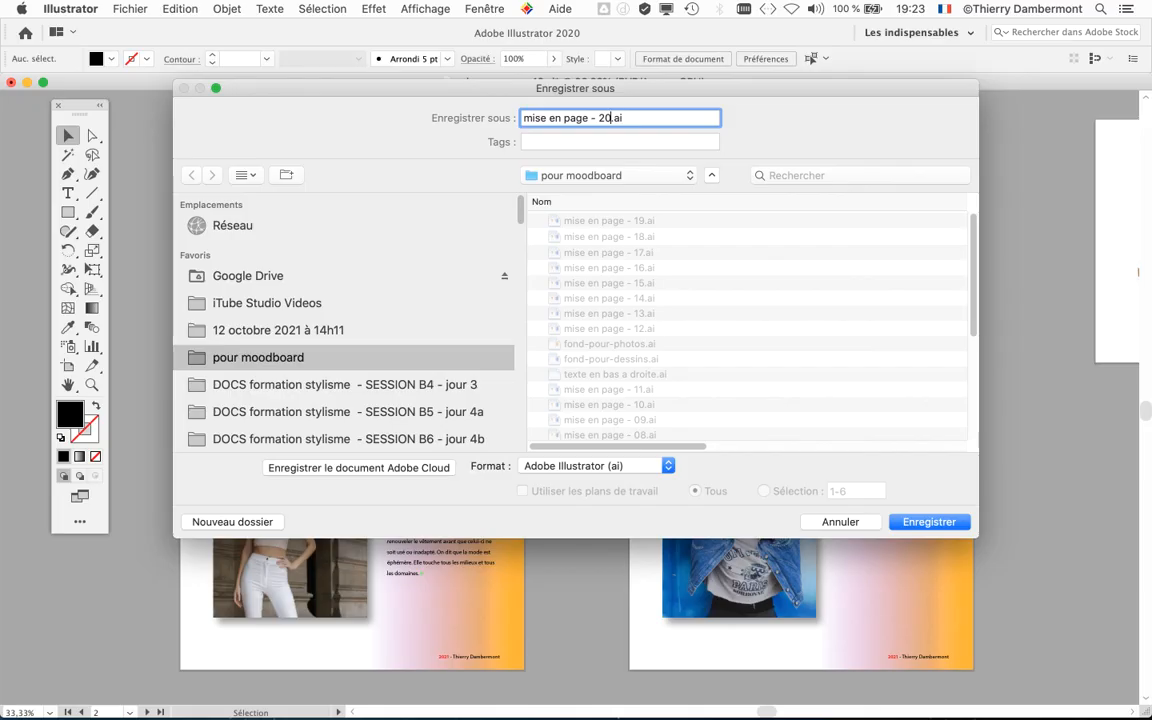
key("Return")
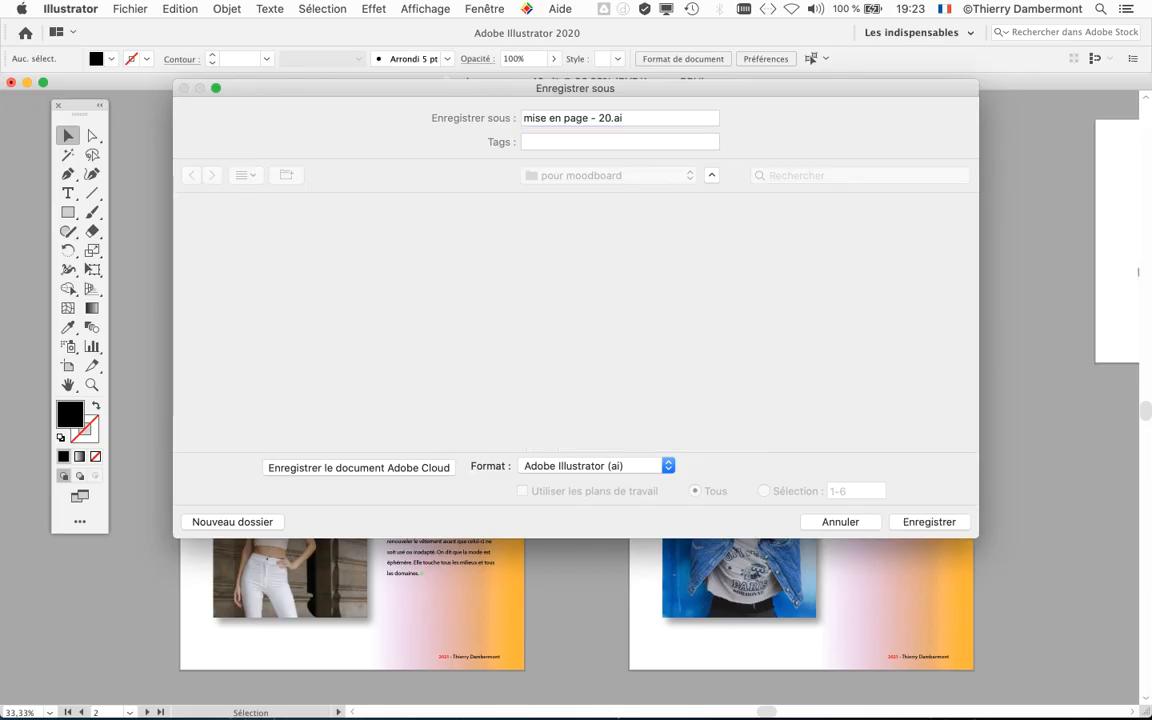
key("Return")
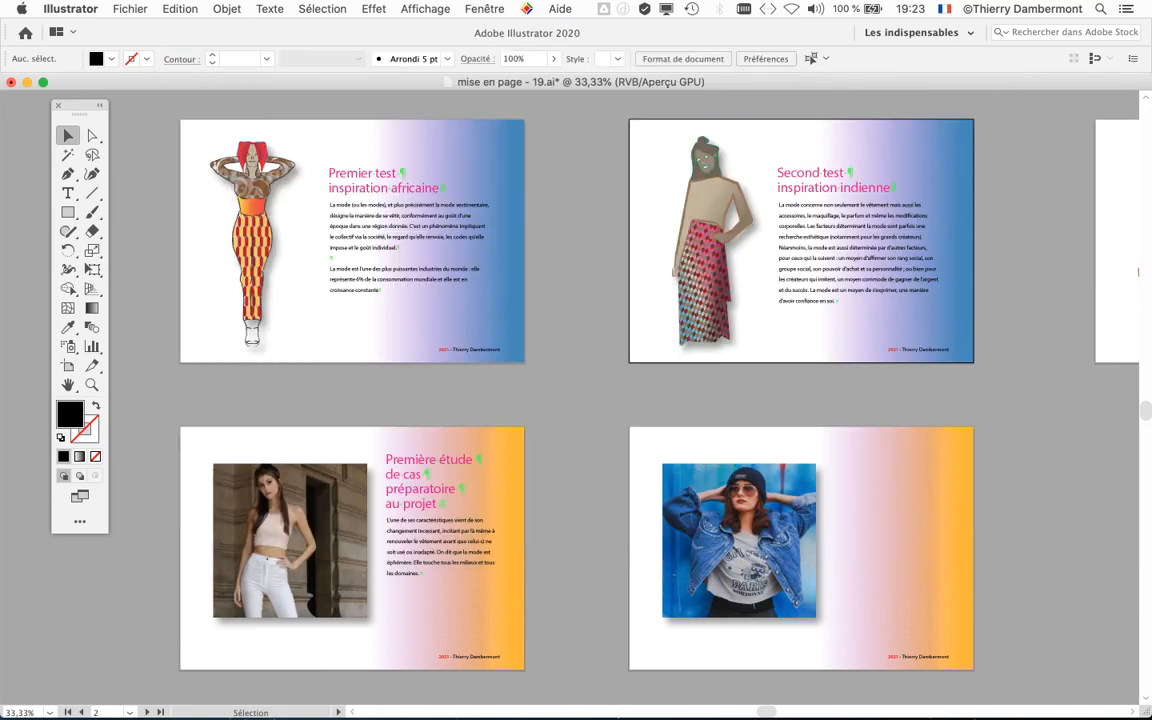